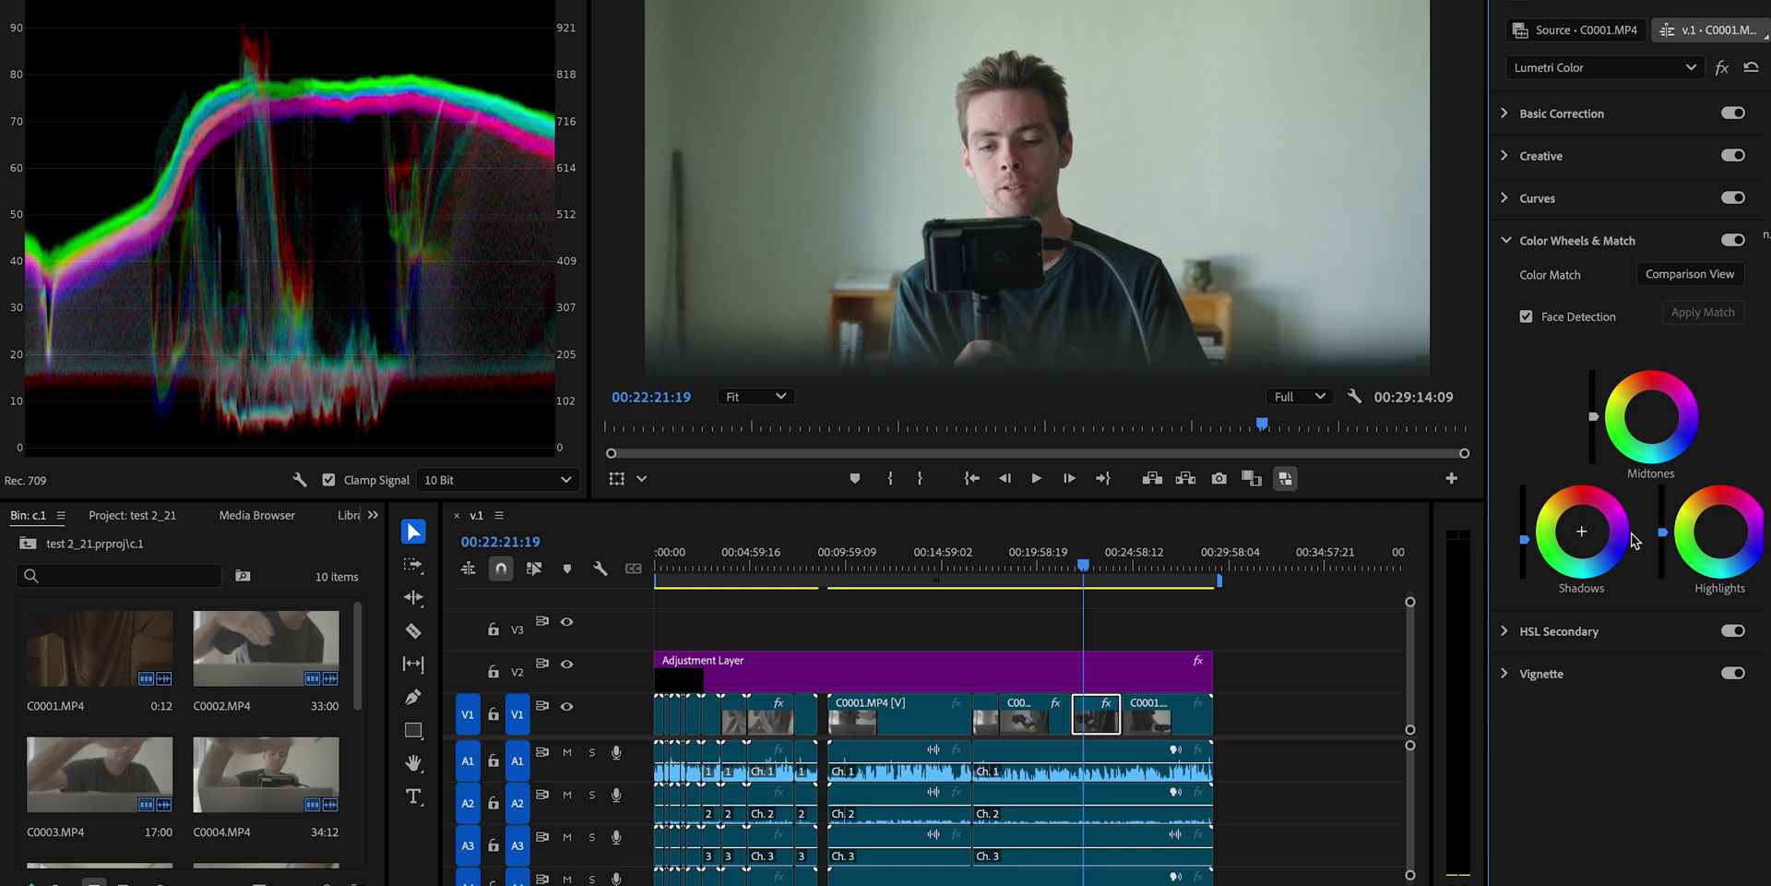
Step: Raise the highlights on the C0001.MP4 clip at 00:22:21:19 and lower the shadows on the last clip with the color wheels
{"action": "left_click_drag", "start_coordinate": [1663, 532], "coordinate": [1662, 517]}
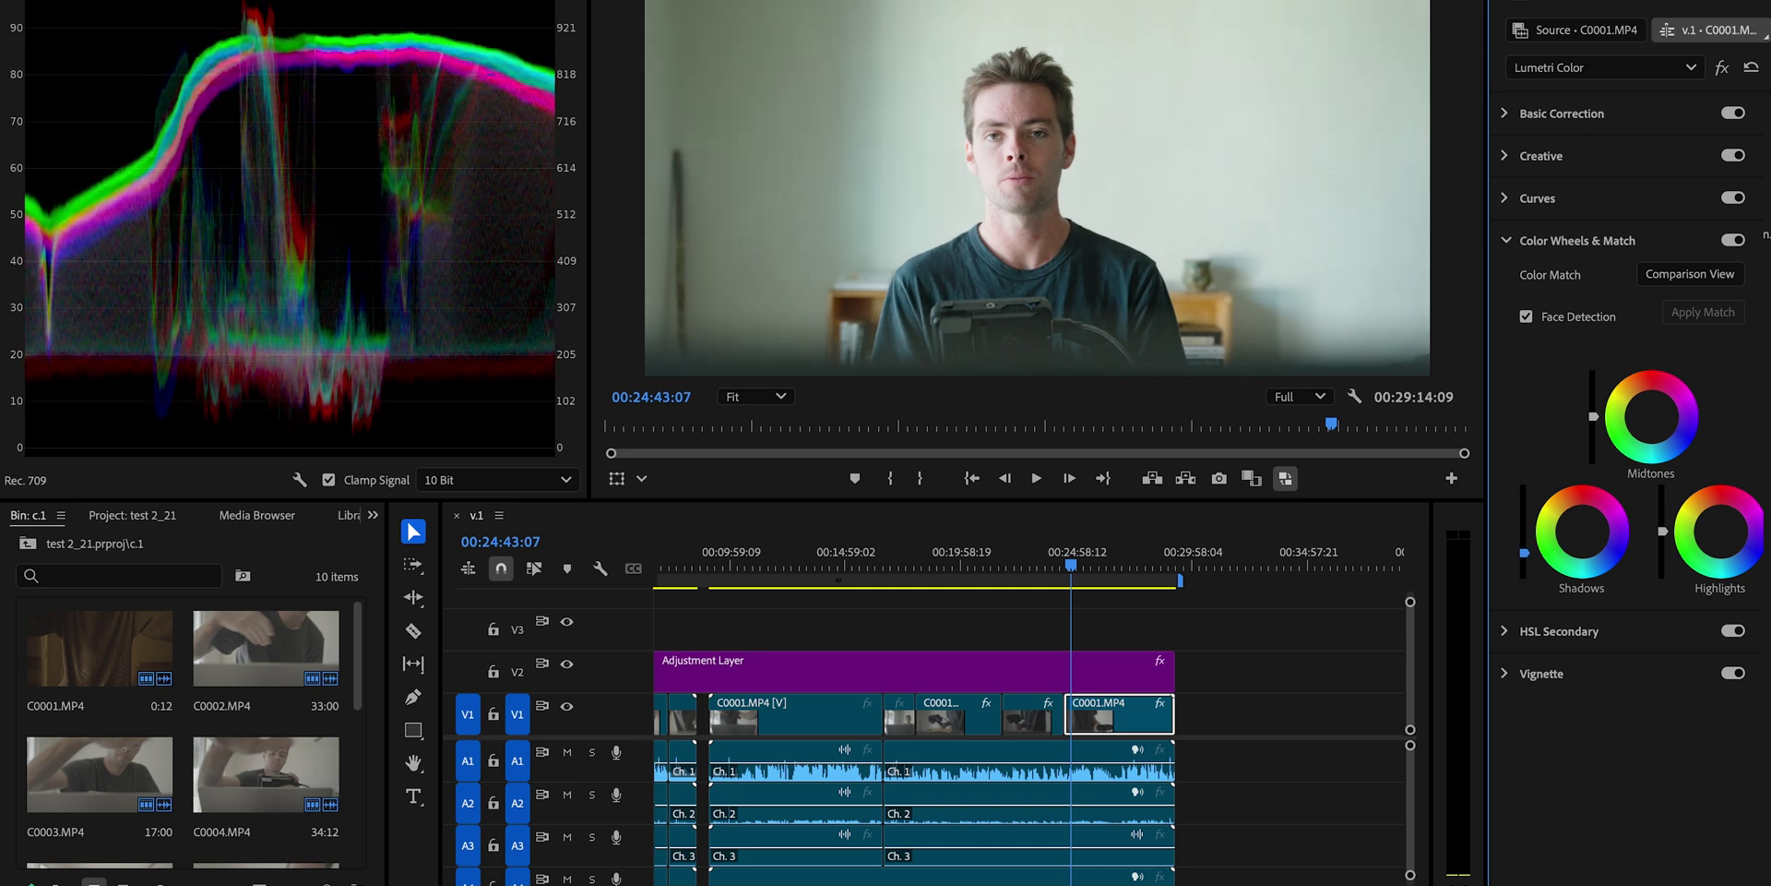
{"action": "left_click_drag", "start_coordinate": [1524, 560], "coordinate": [1524, 572]}
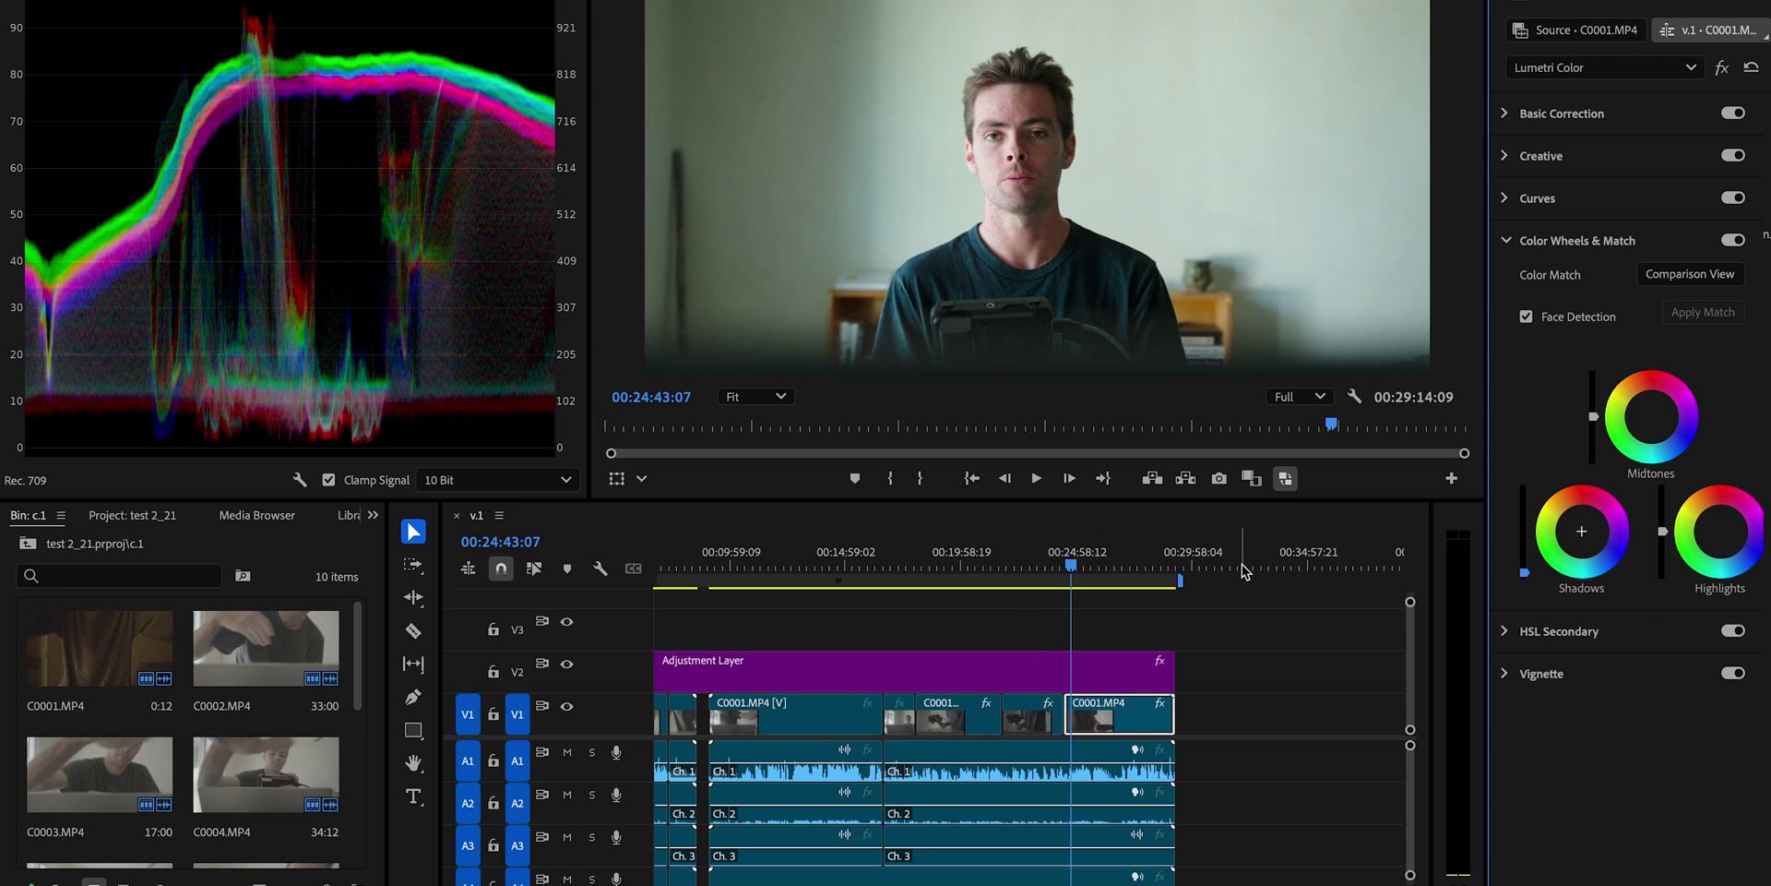
Step: Inspect the last clip's grade at 93% and at Fit, comparing it with and without Color Wheels & Match
{"action": "scroll", "coordinate": [782, 128], "scroll_direction": "up", "scroll_amount": 3}
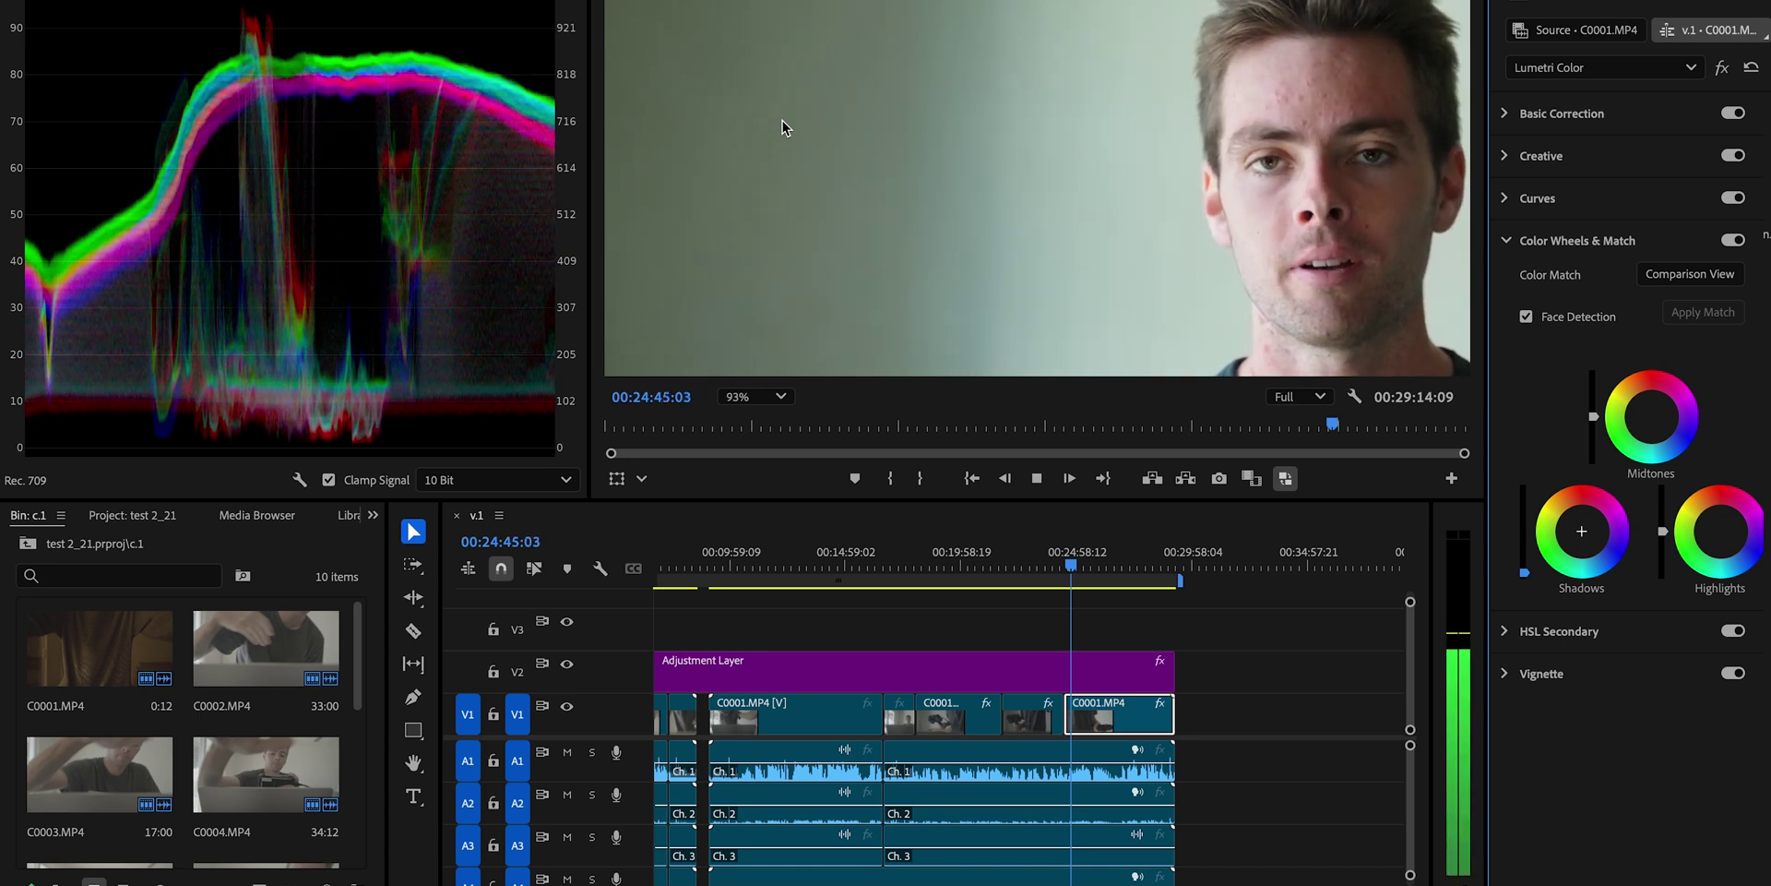
{"action": "left_click", "coordinate": [753, 396]}
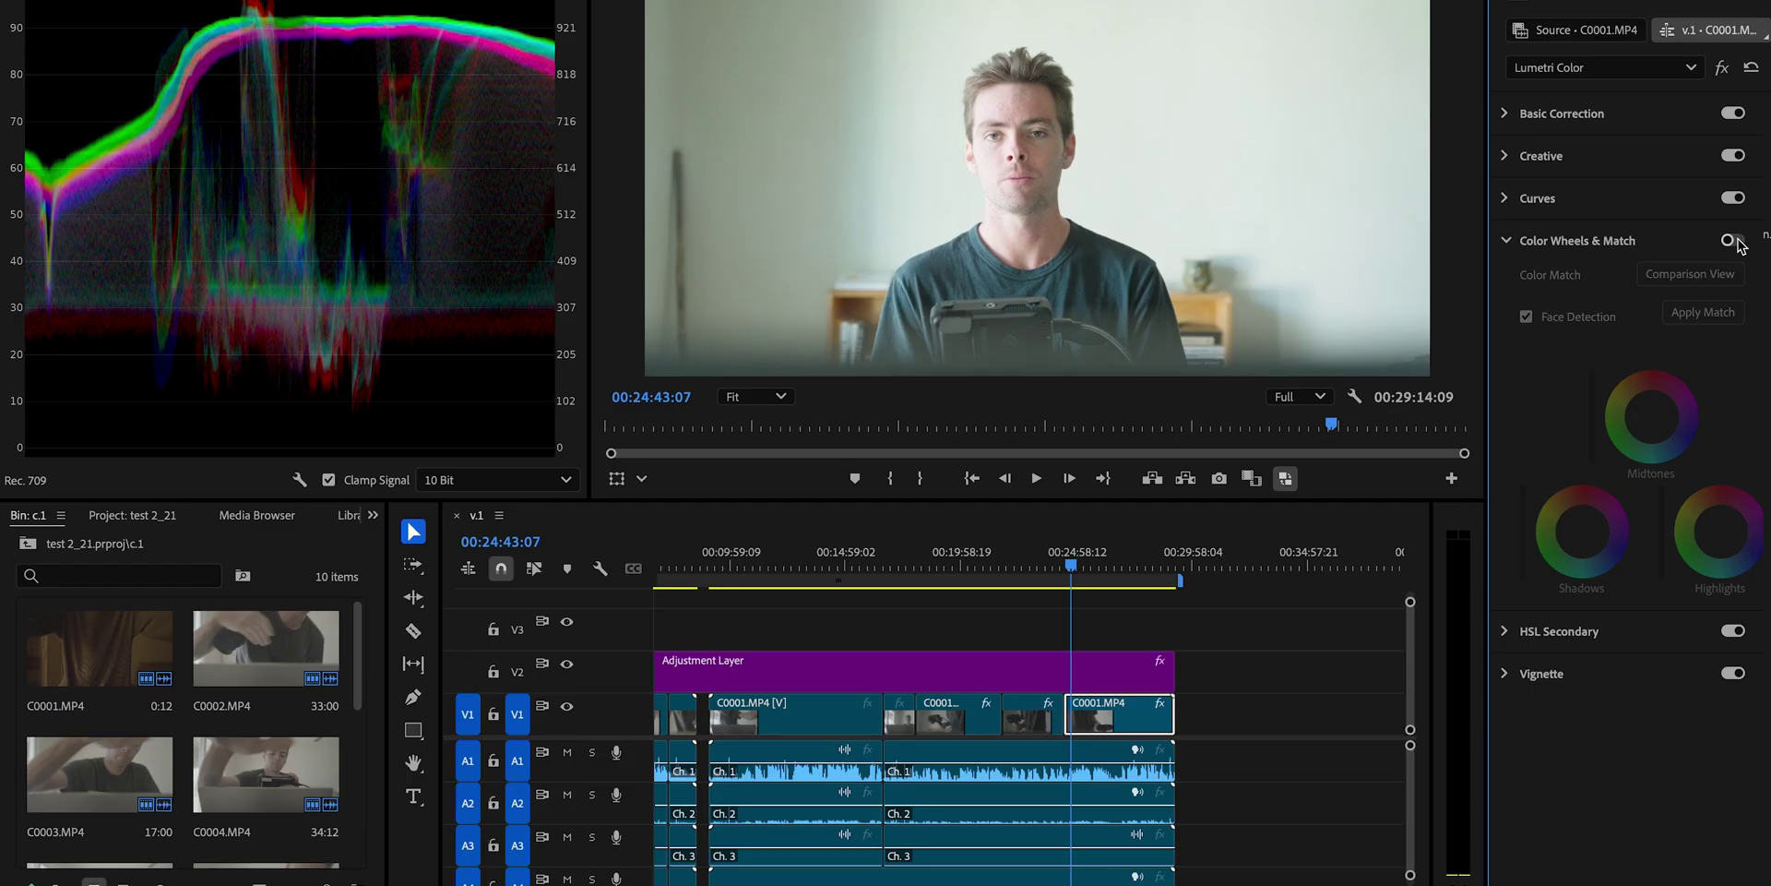
{"action": "left_click", "coordinate": [1734, 241]}
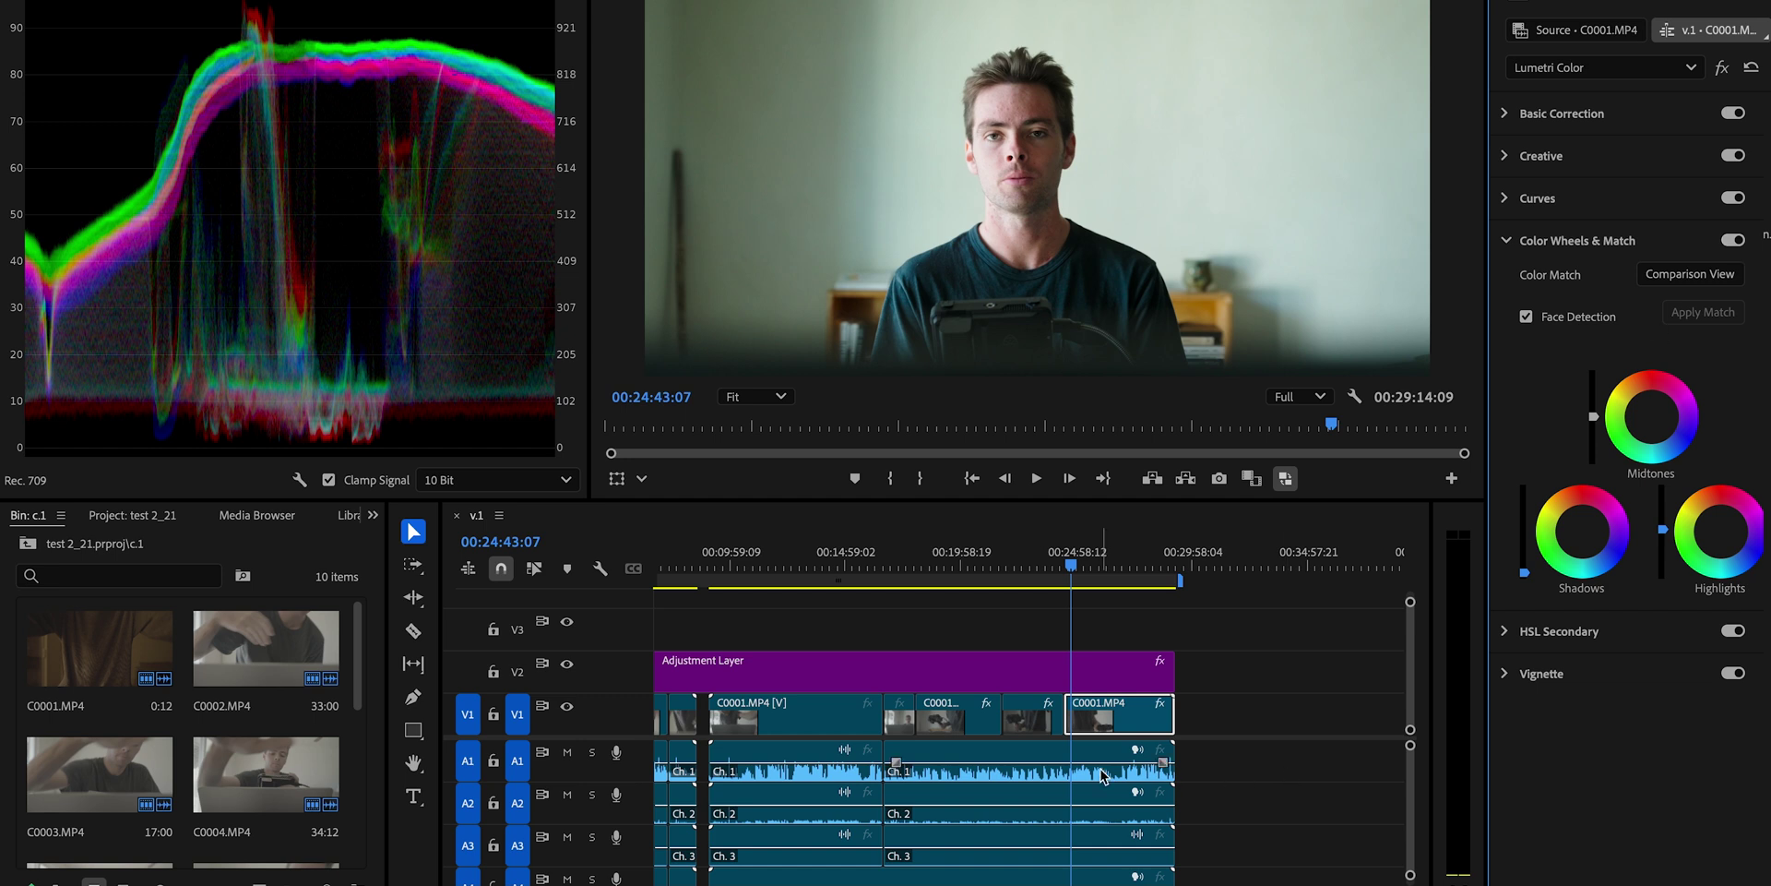
Step: Compare the C0001.MP4 clip at 00:18:49:18 repeatedly with and without its Color Wheels & Match correction
{"action": "left_click", "coordinate": [935, 565]}
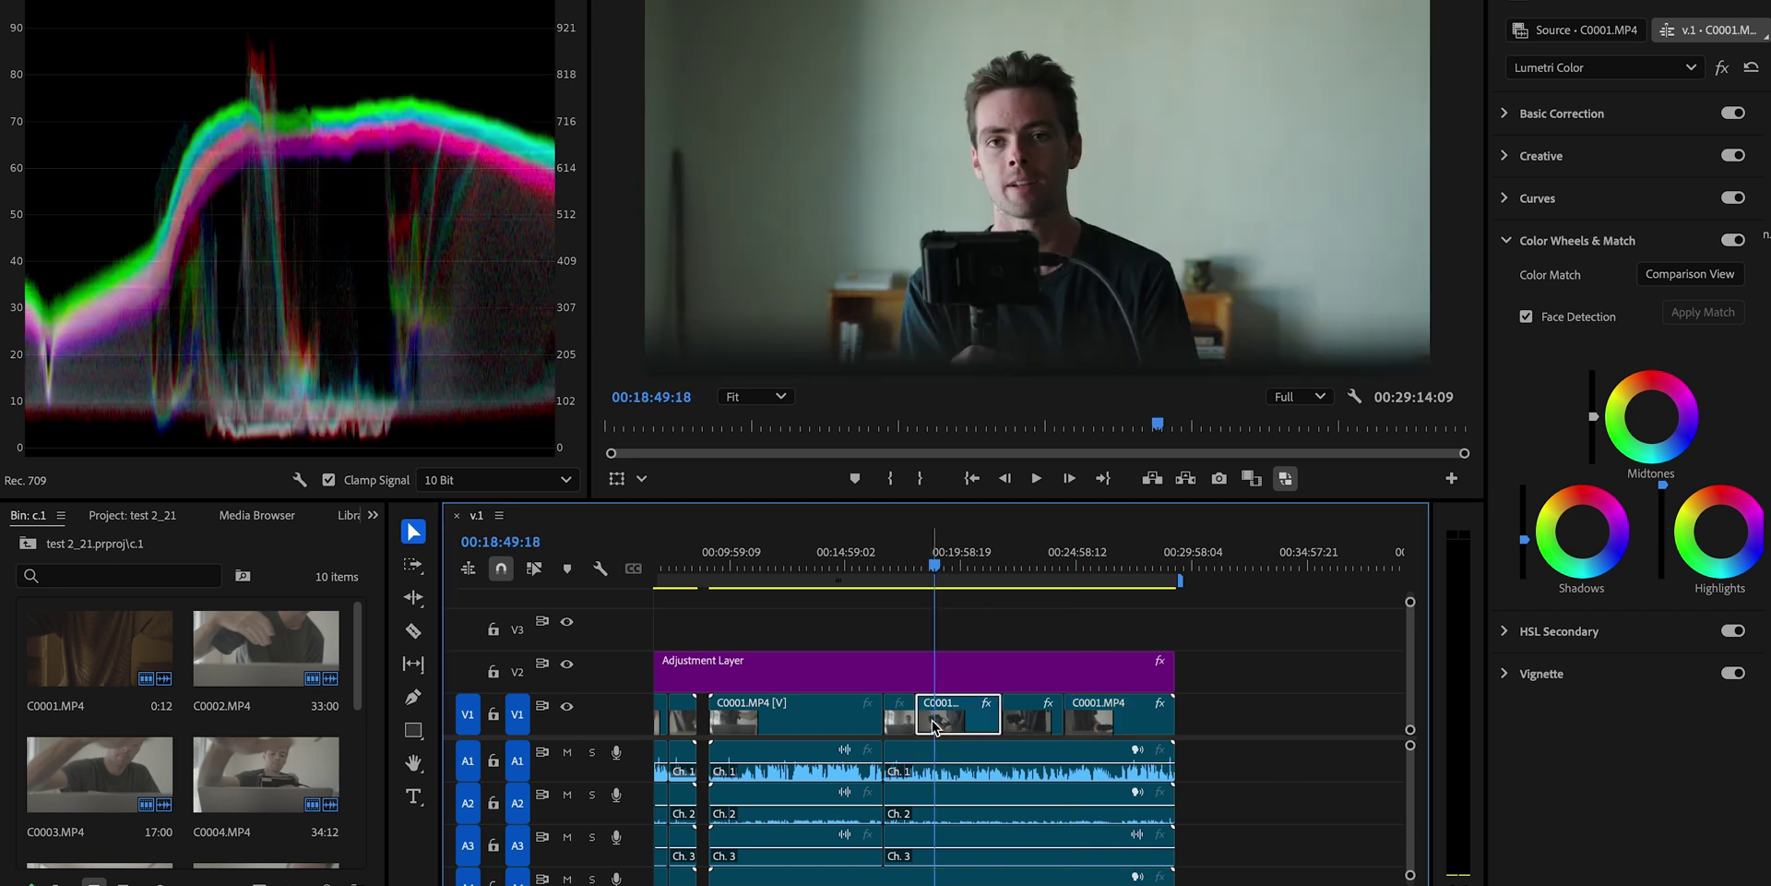
{"action": "left_click", "coordinate": [1733, 241]}
{"action": "left_click", "coordinate": [1733, 241]}
{"action": "left_click", "coordinate": [1734, 241]}
{"action": "left_click", "coordinate": [1734, 241]}
{"action": "left_click", "coordinate": [1733, 240]}
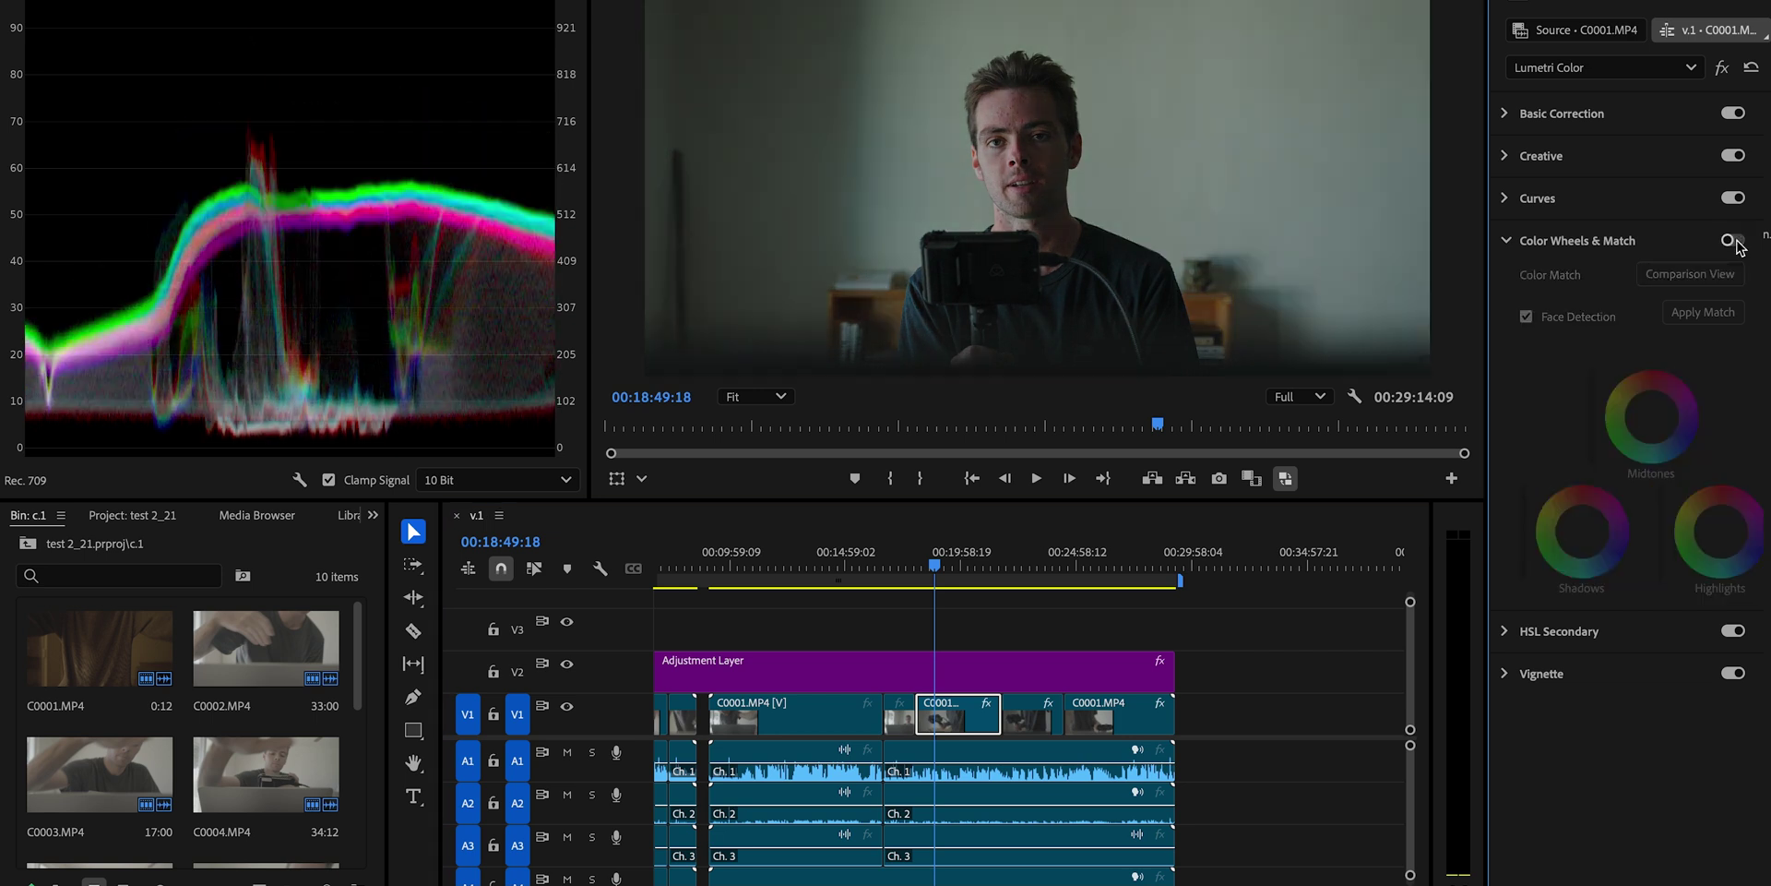
{"action": "left_click", "coordinate": [1733, 241]}
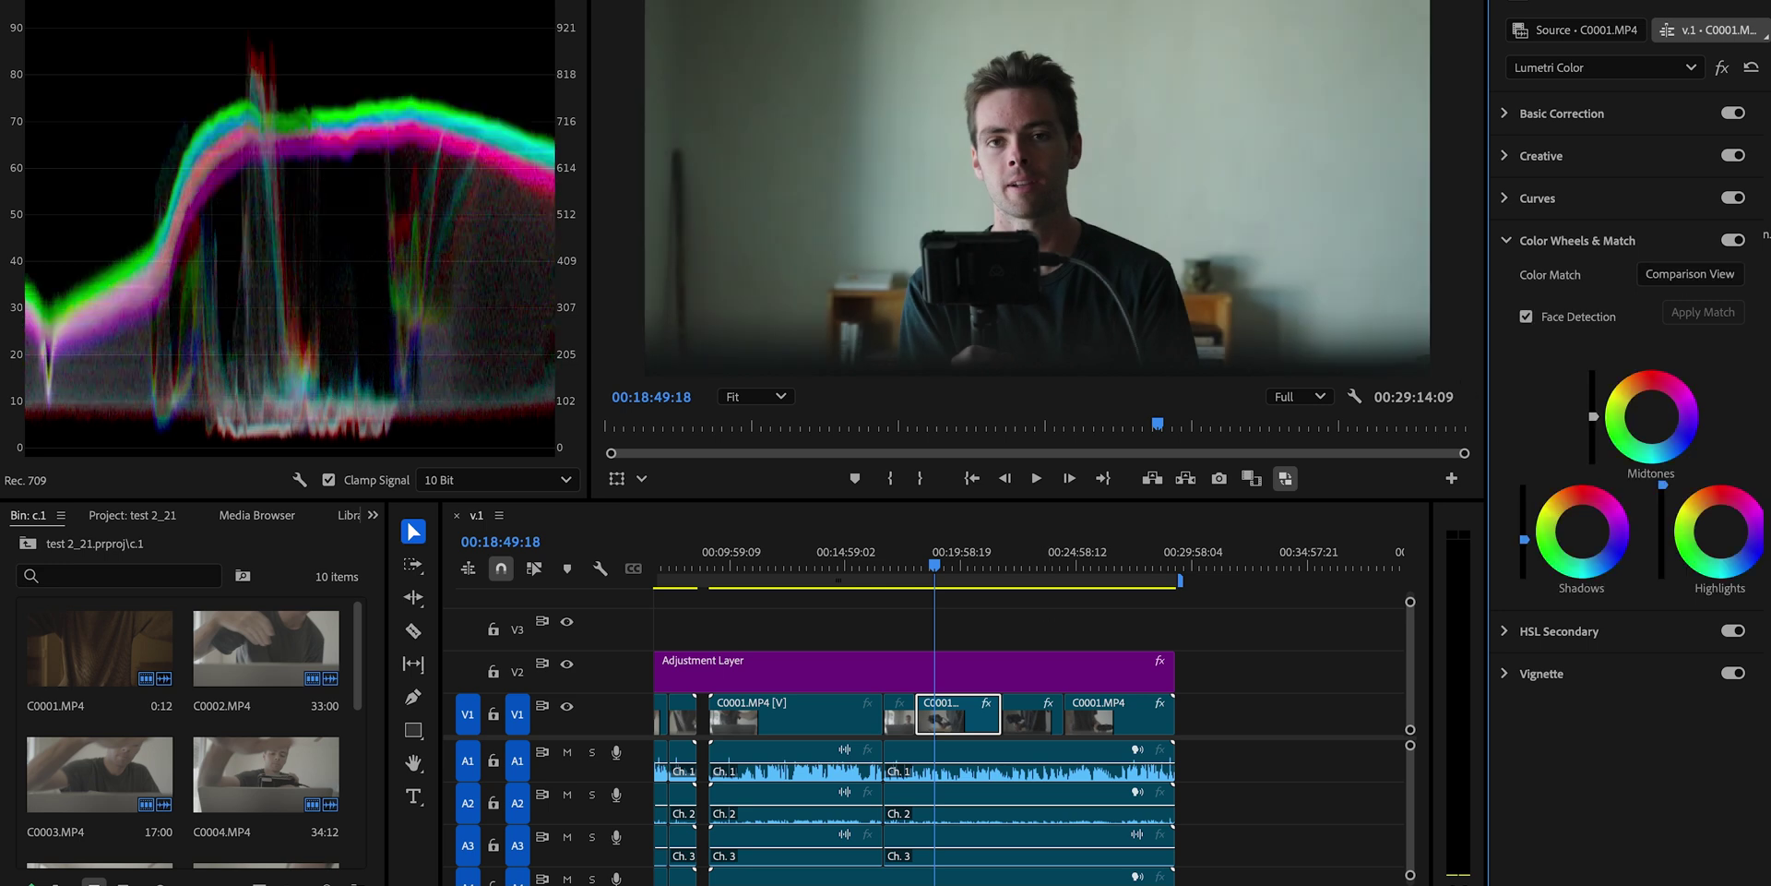
Step: Go to 00:24:40:15 and compare the last clip before and after its Color Wheels & Match correction
{"action": "left_click", "coordinate": [1071, 553]}
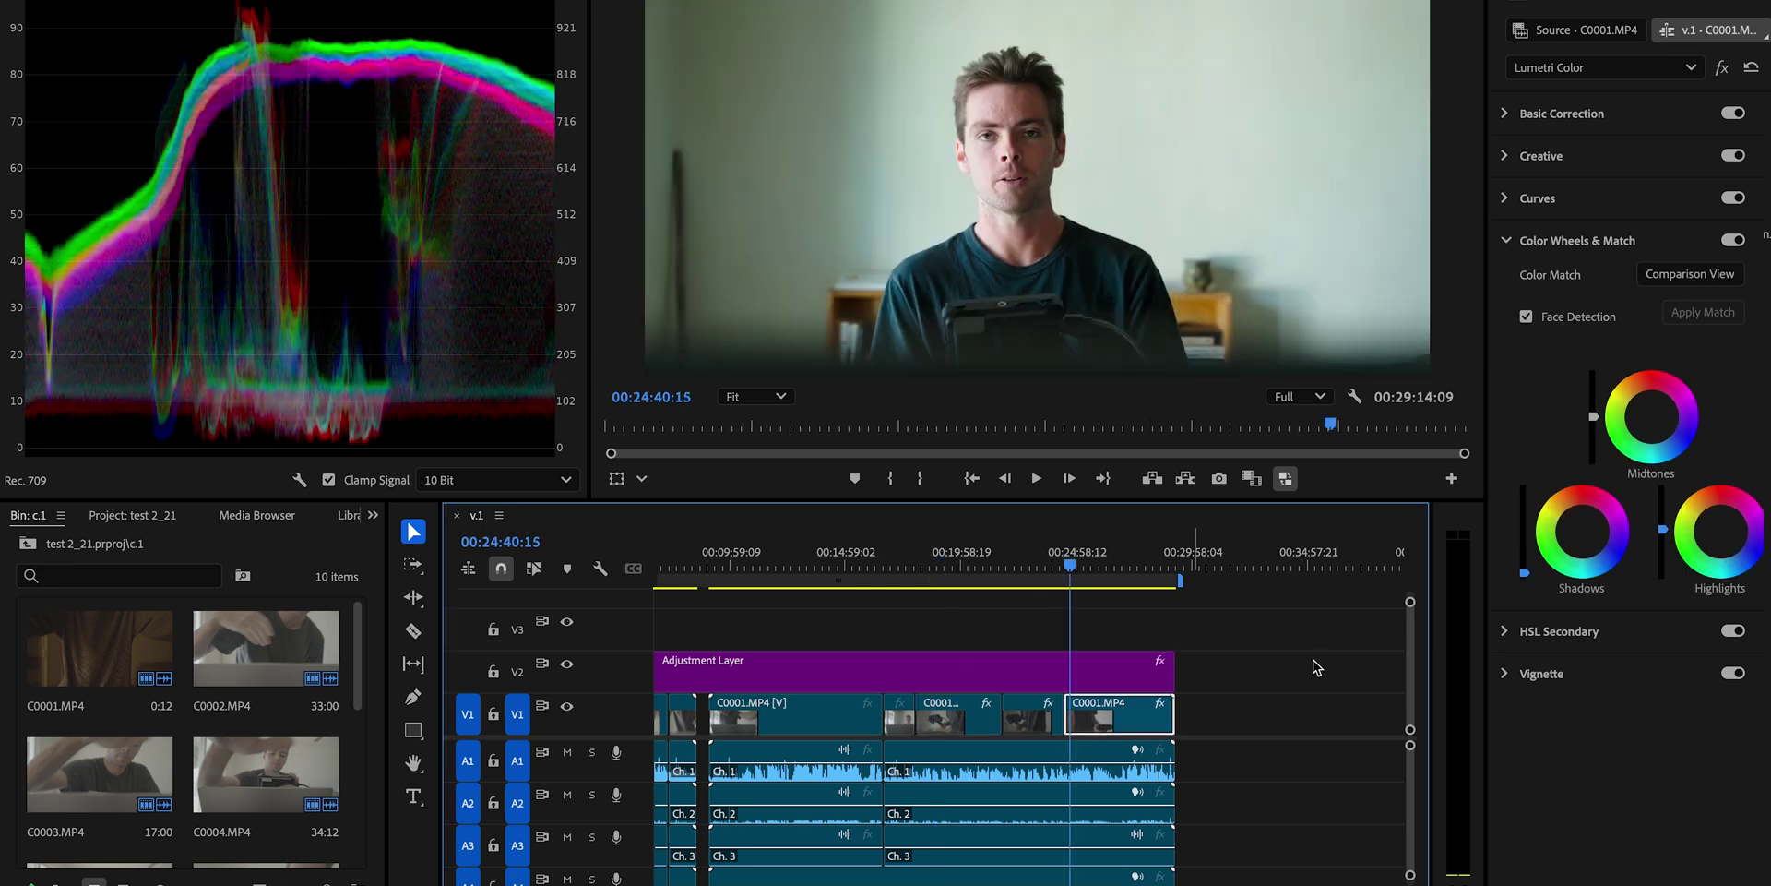
{"action": "left_click", "coordinate": [1733, 241]}
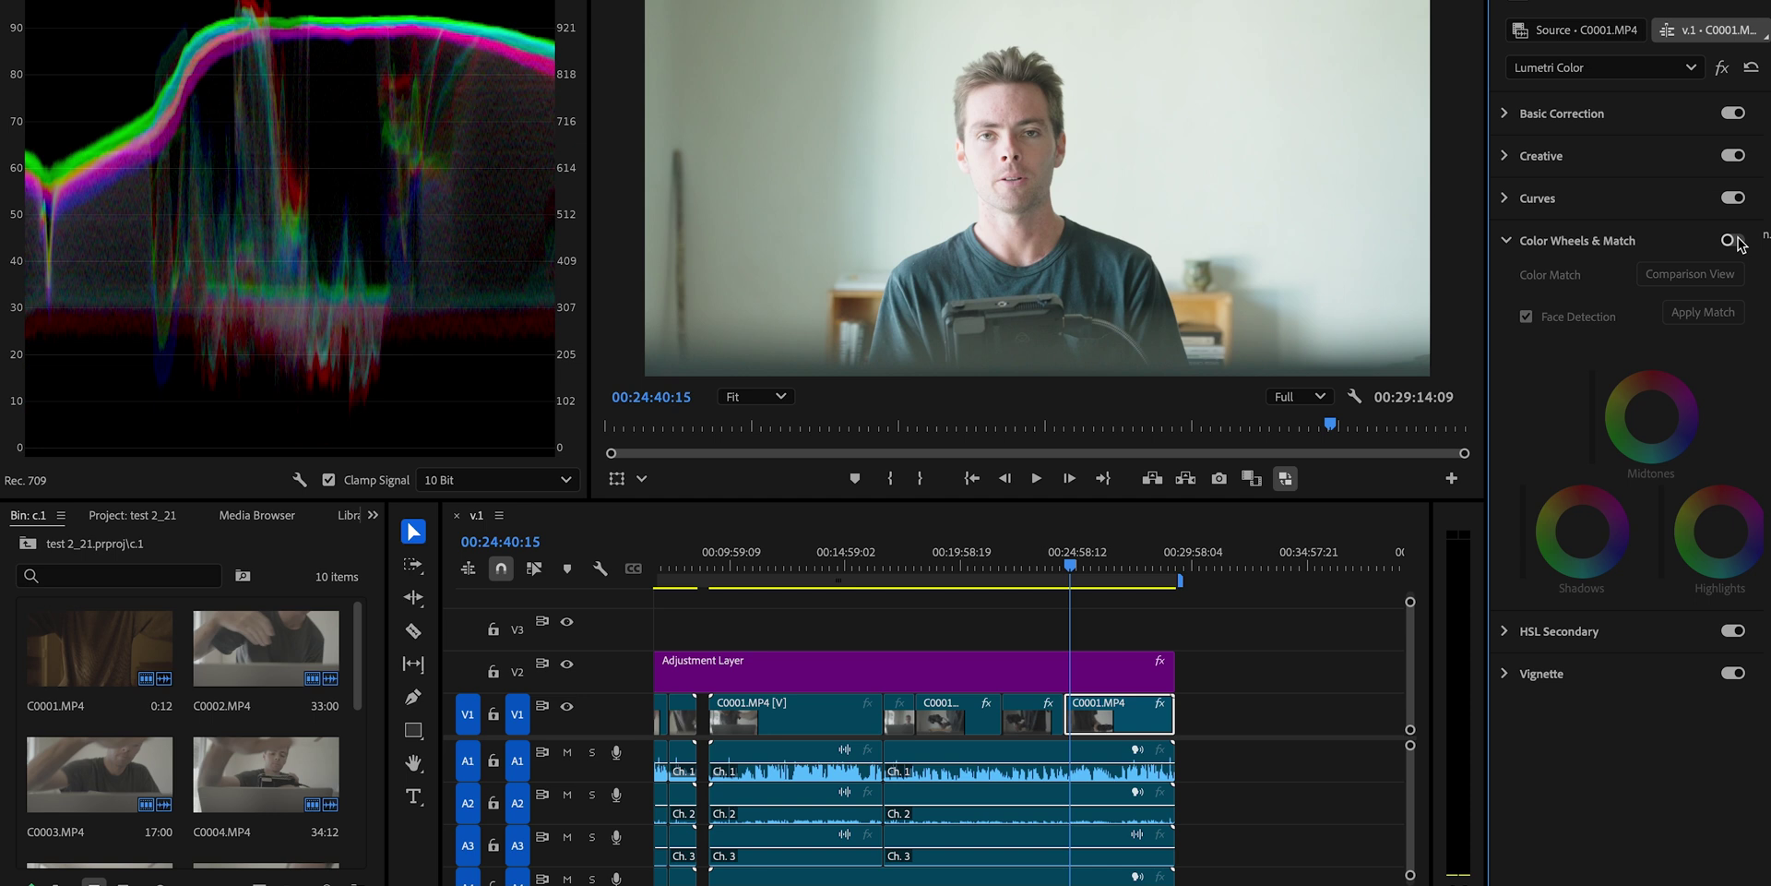
{"action": "left_click", "coordinate": [1734, 240]}
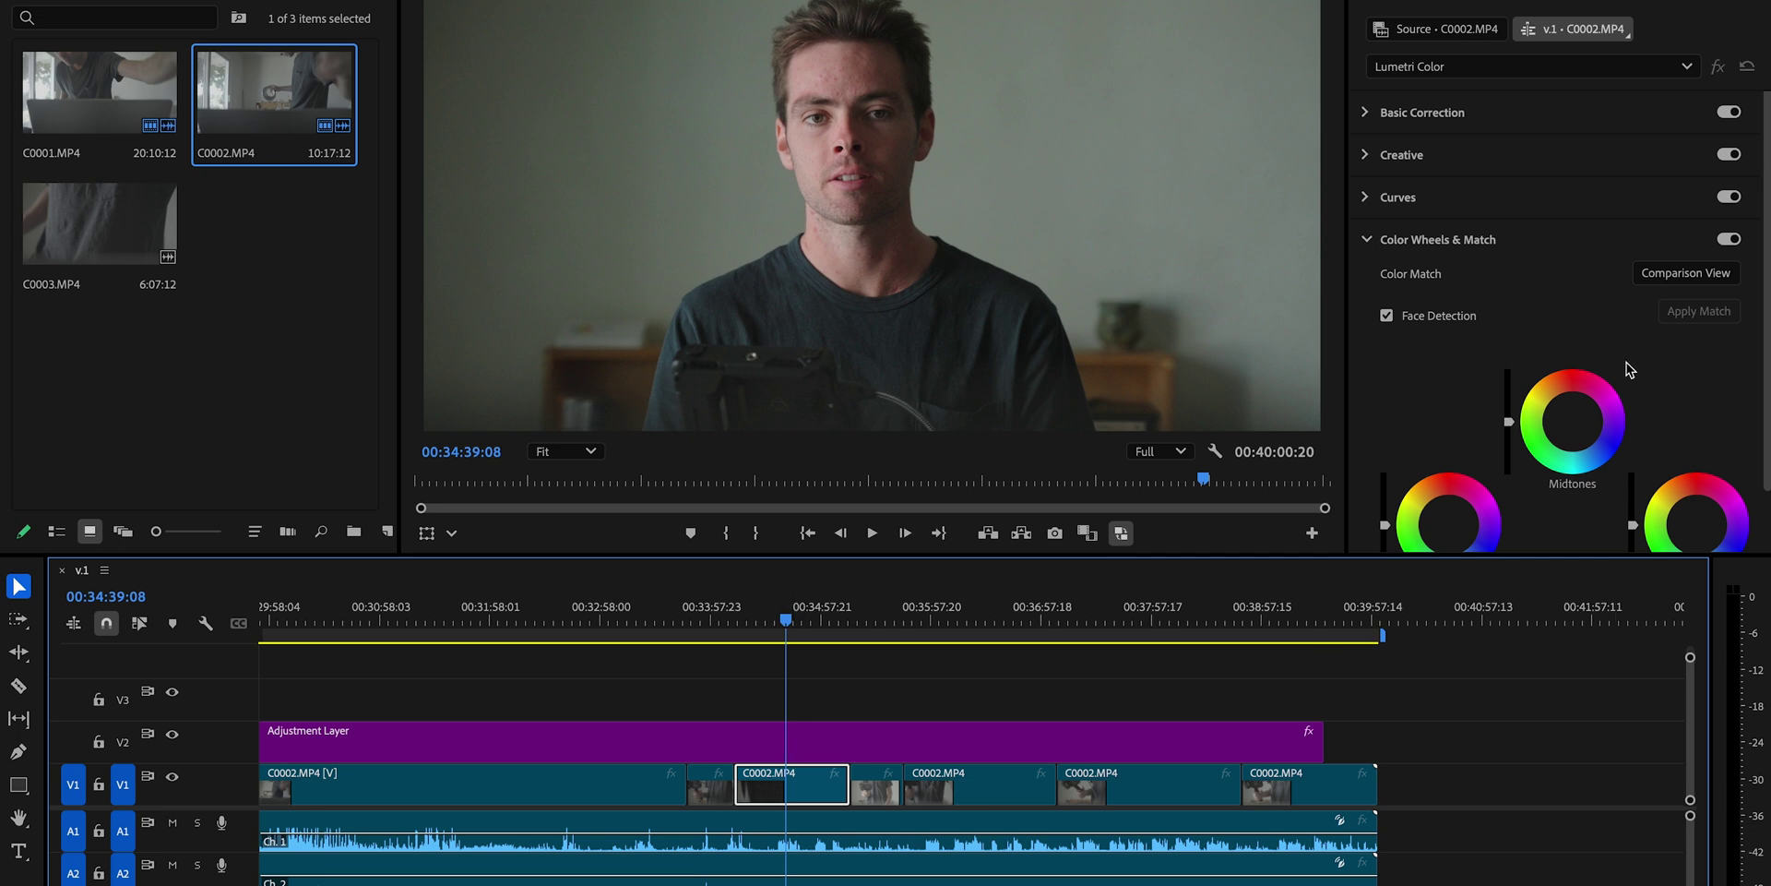
Step: Switch to the Color workspace, and on the C0002.MP4 clip at 00:34:39:08 raise the highlights and slightly lower the shadows
{"action": "scroll", "coordinate": [1626, 368], "scroll_direction": "down", "scroll_amount": 4}
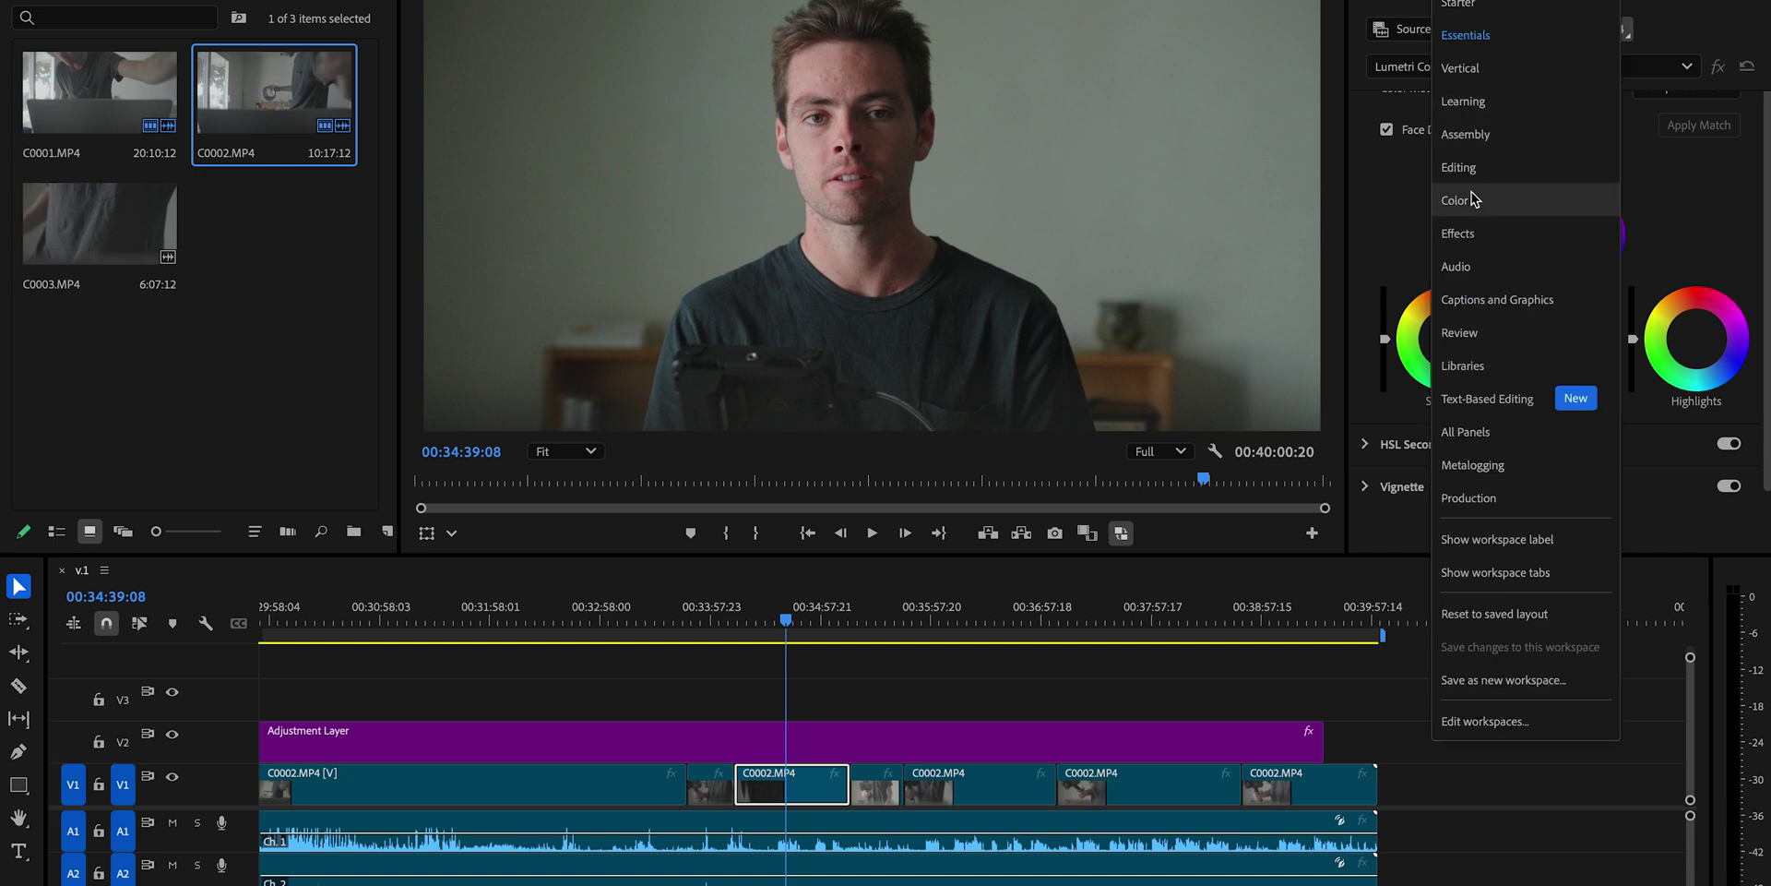
{"action": "left_click", "coordinate": [1473, 198]}
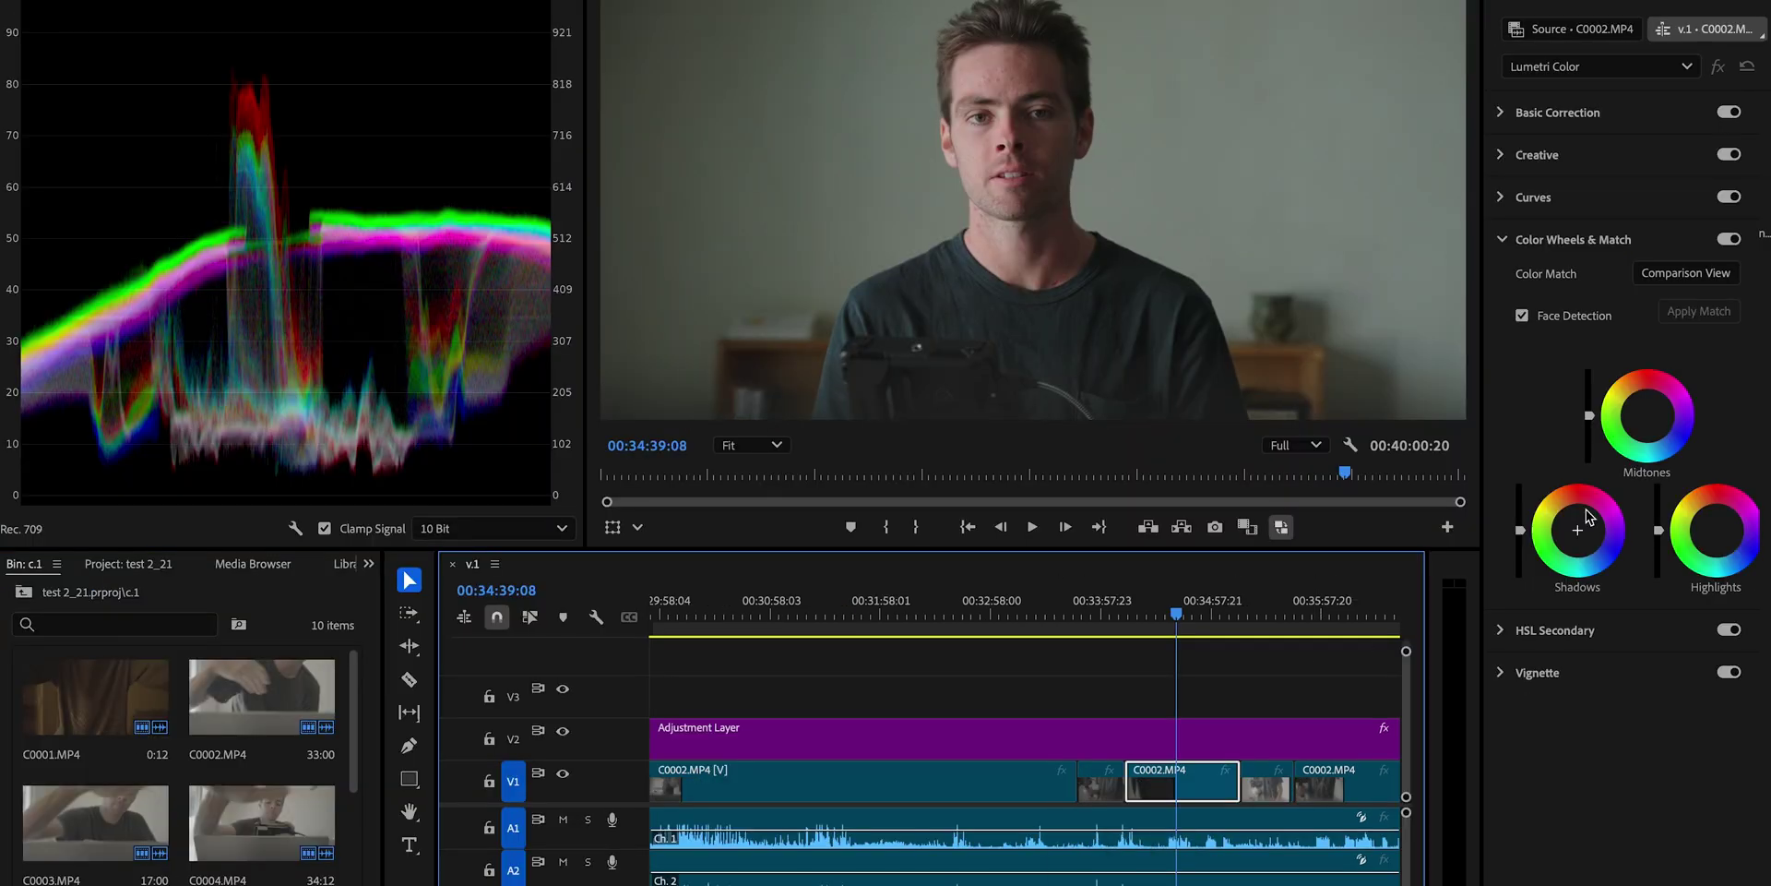
{"action": "left_click_drag", "start_coordinate": [1670, 532], "coordinate": [1658, 502]}
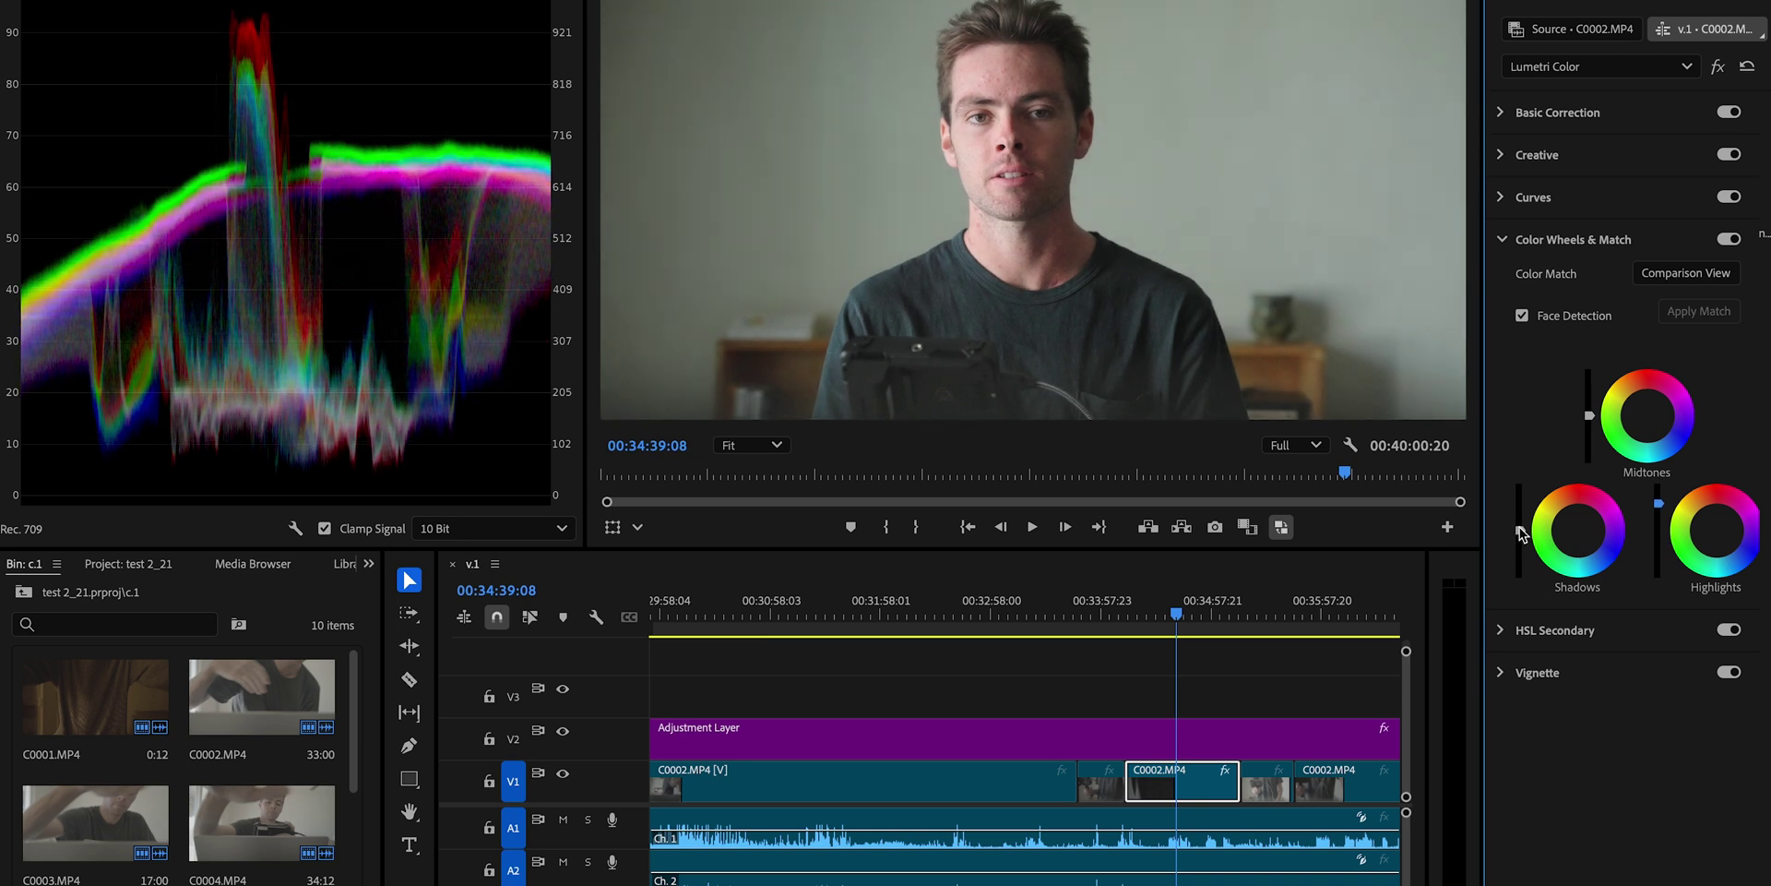
{"action": "left_click_drag", "start_coordinate": [1658, 502], "coordinate": [1660, 534]}
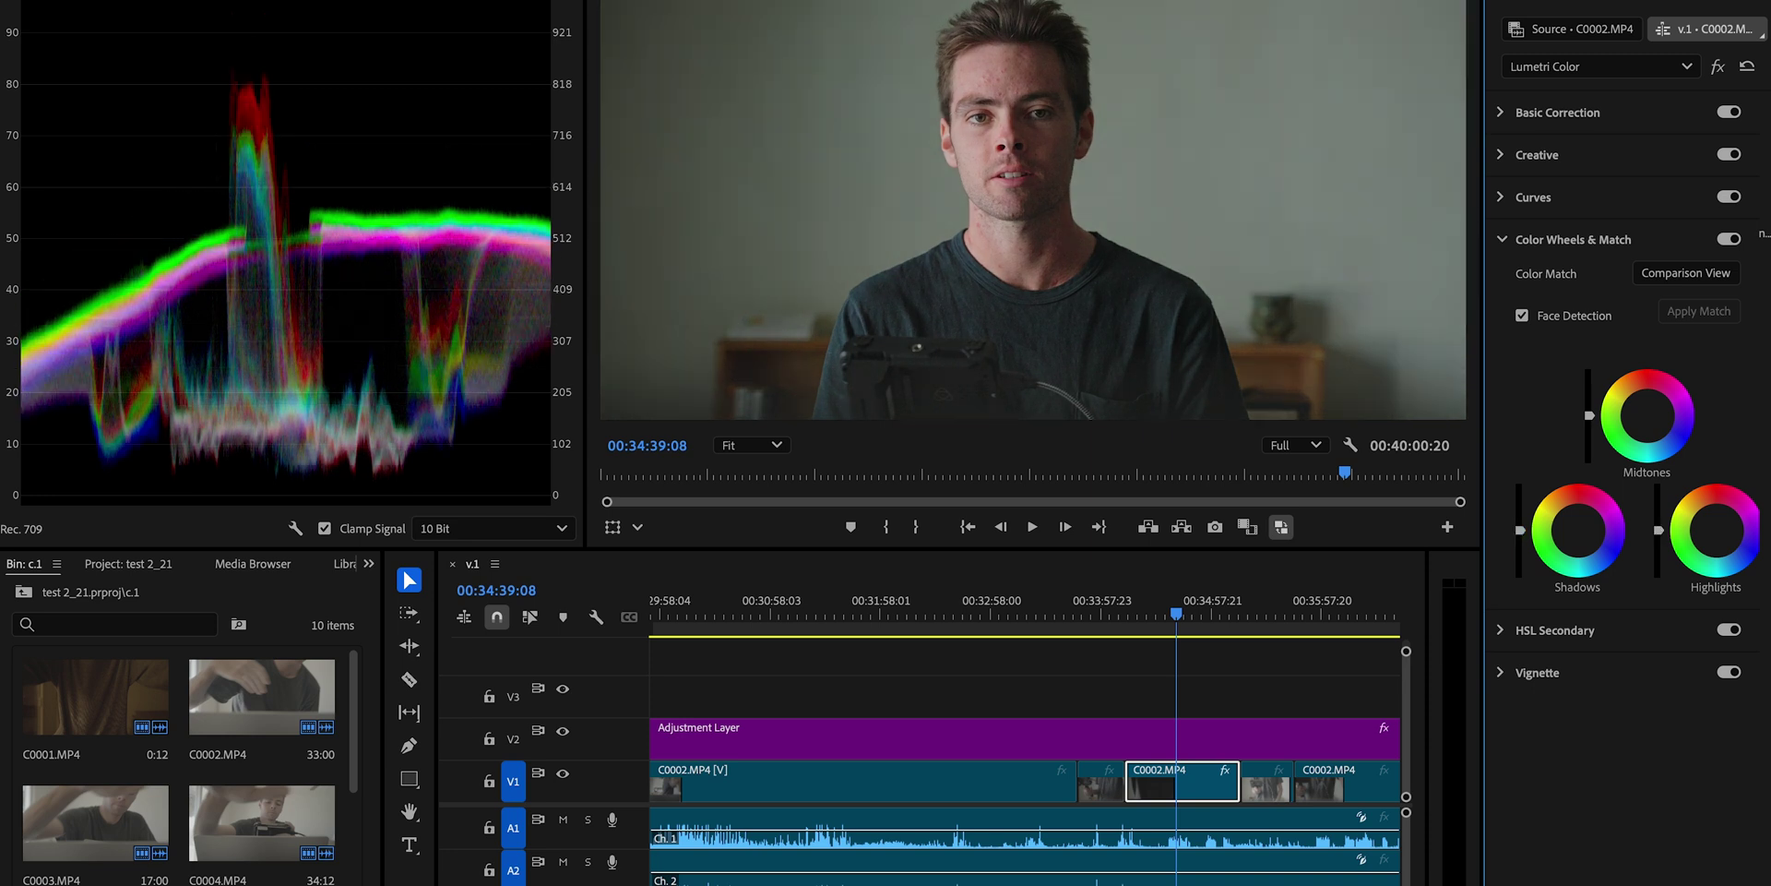
{"action": "left_click_drag", "start_coordinate": [1658, 527], "coordinate": [1658, 496]}
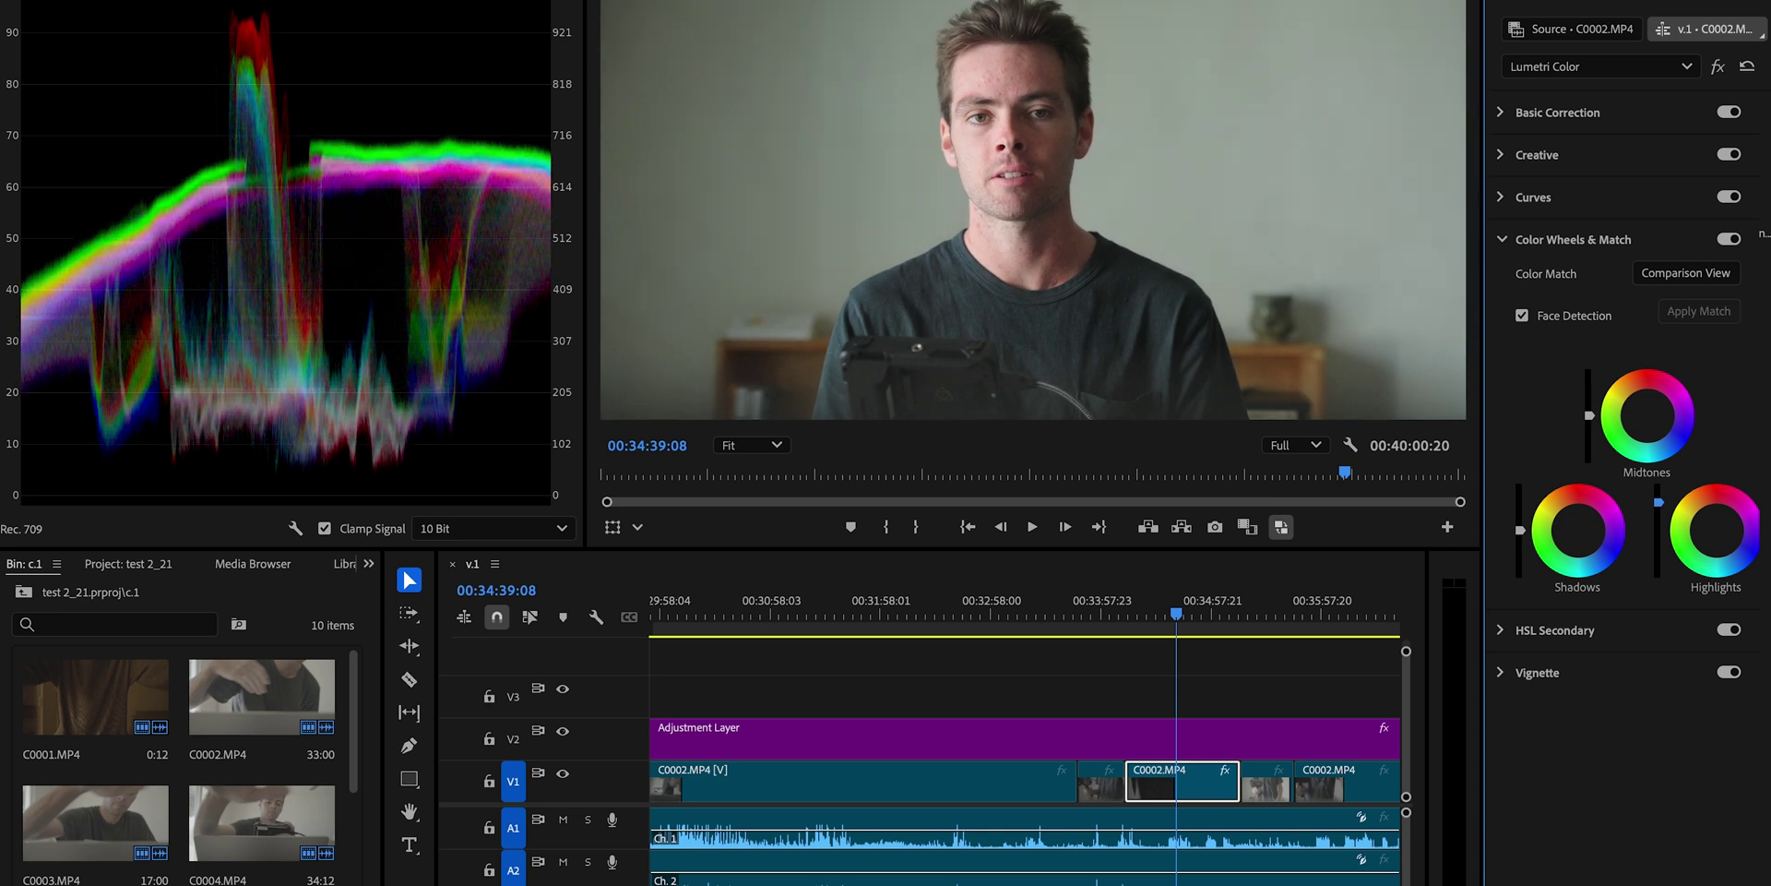
{"action": "left_click_drag", "start_coordinate": [1520, 531], "coordinate": [1520, 535]}
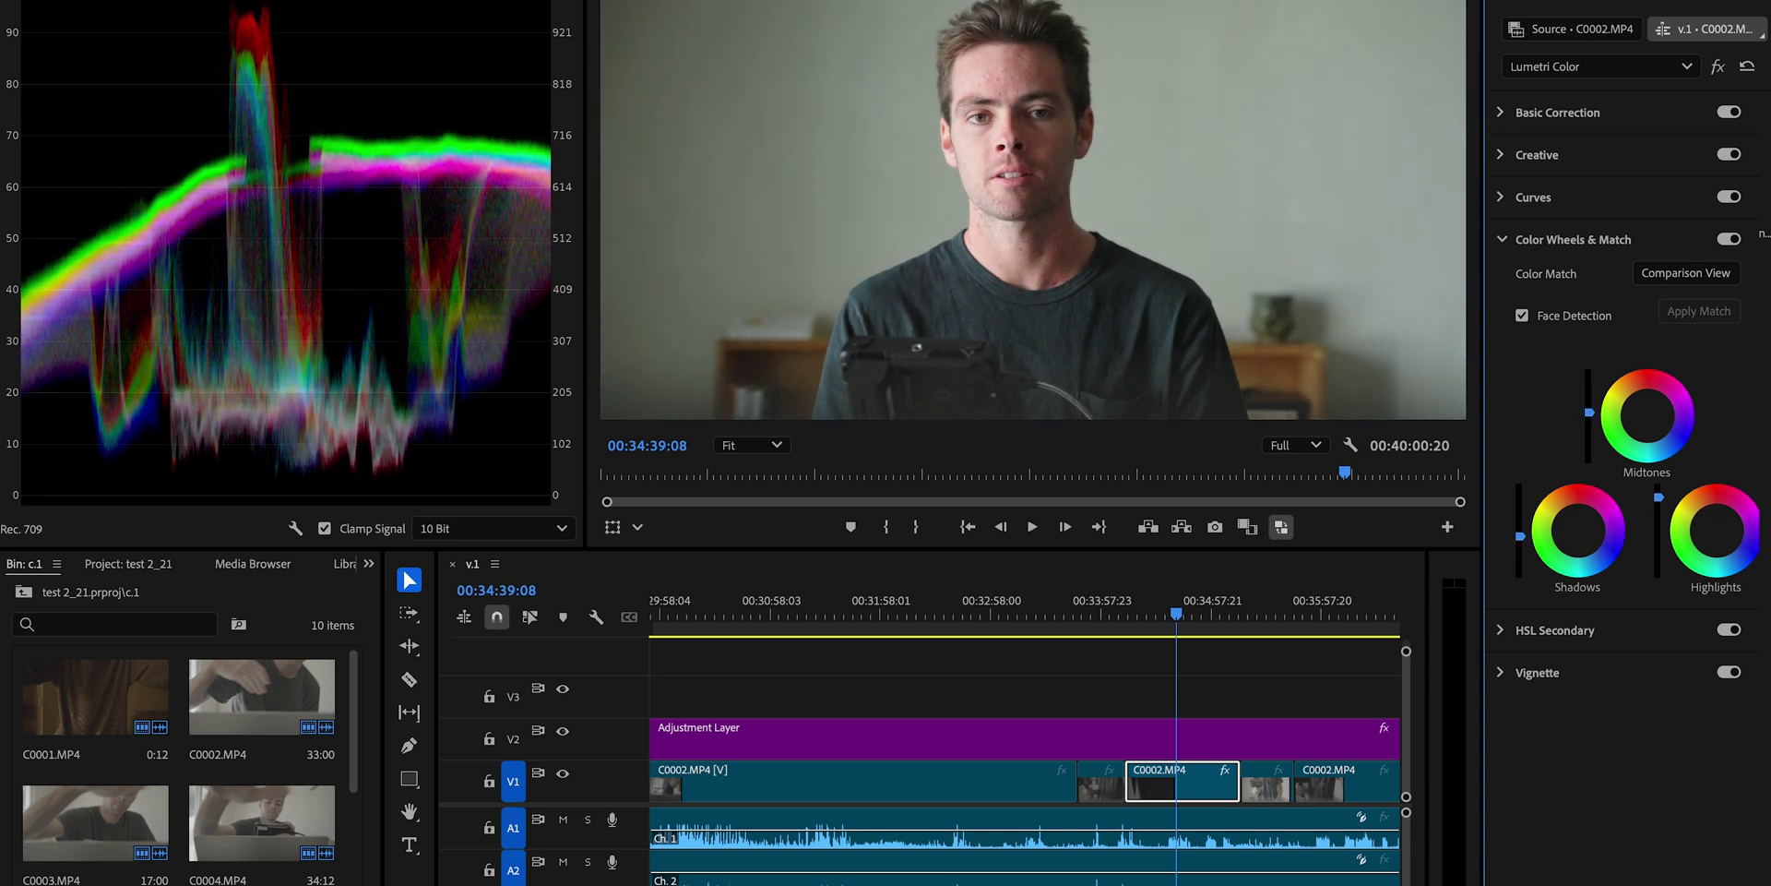
Step: On the C0002.MP4 clip around 00:36:33:23, lower the shadows and slightly raise the highlights, checking it against the uncorrected image
{"action": "scroll", "coordinate": [695, 192], "scroll_direction": "up", "scroll_amount": 5}
{"action": "key", "text": "space"}
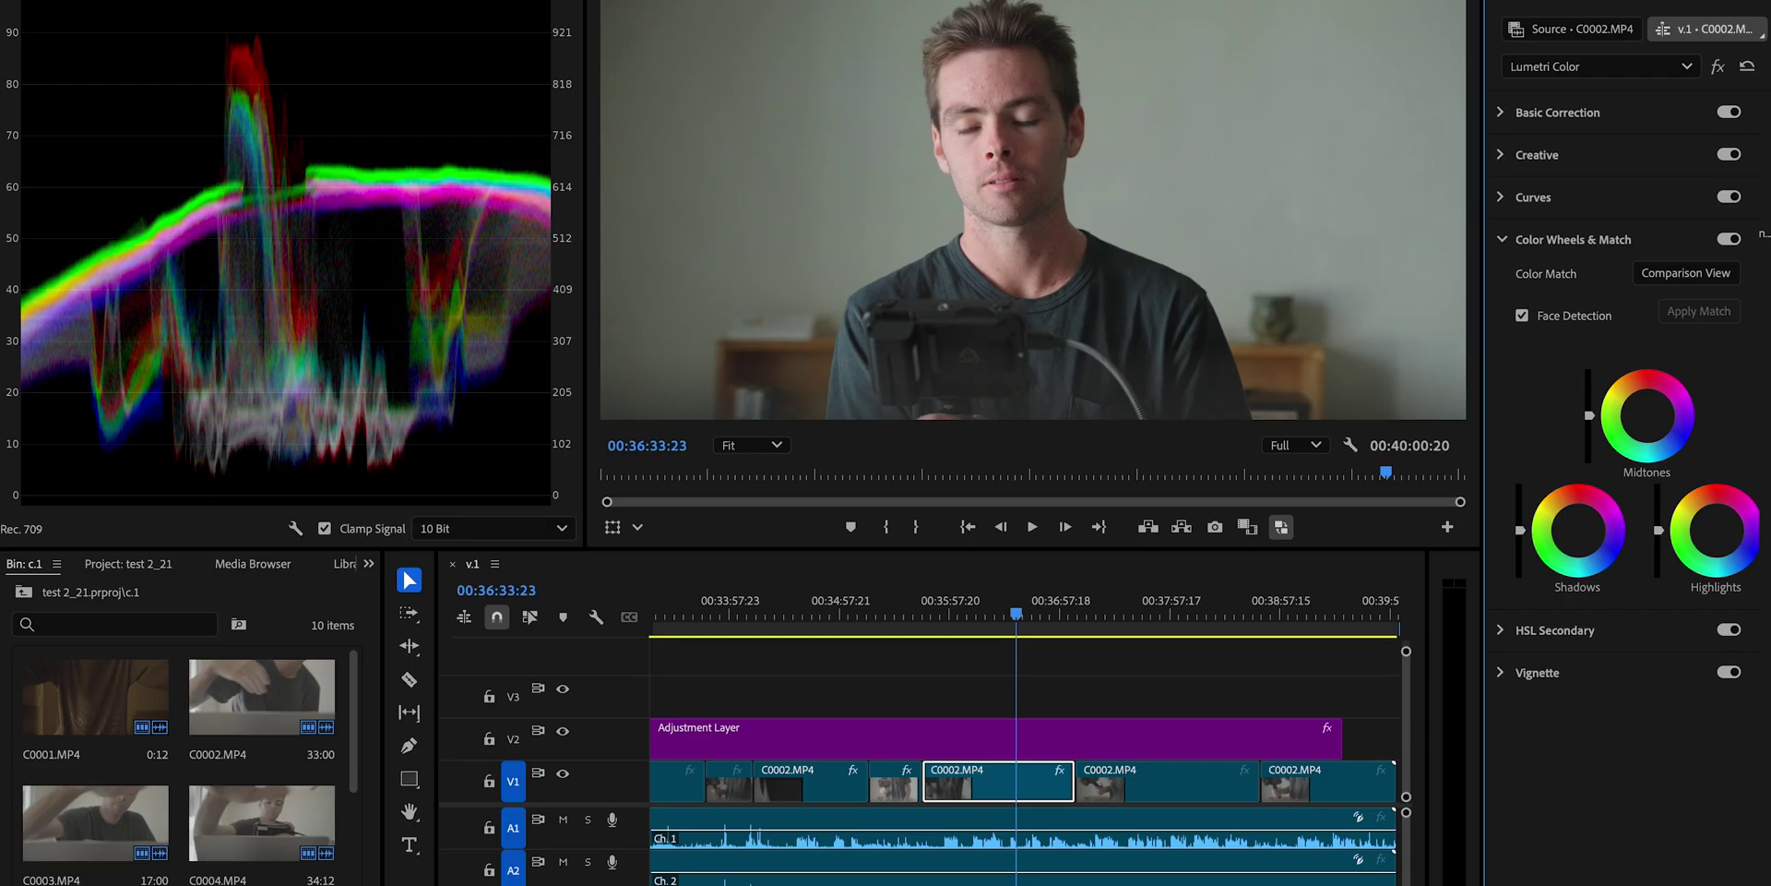
{"action": "left_click_drag", "start_coordinate": [1520, 532], "coordinate": [1521, 549]}
{"action": "left_click_drag", "start_coordinate": [1658, 527], "coordinate": [1660, 523]}
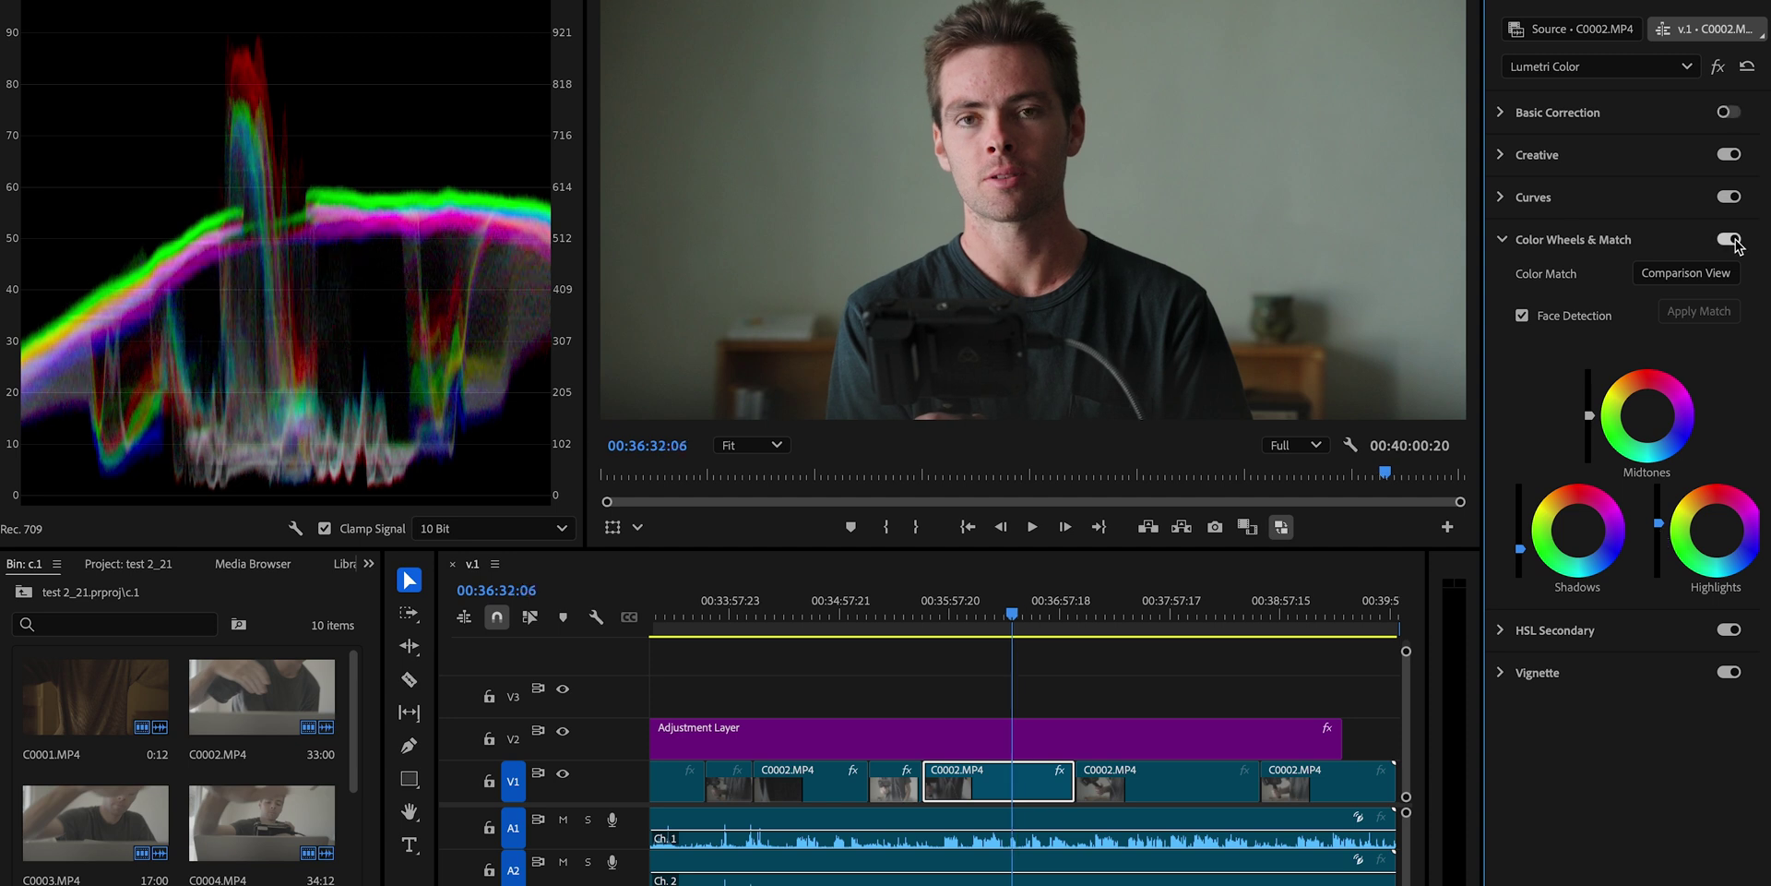
{"action": "left_click", "coordinate": [1731, 239]}
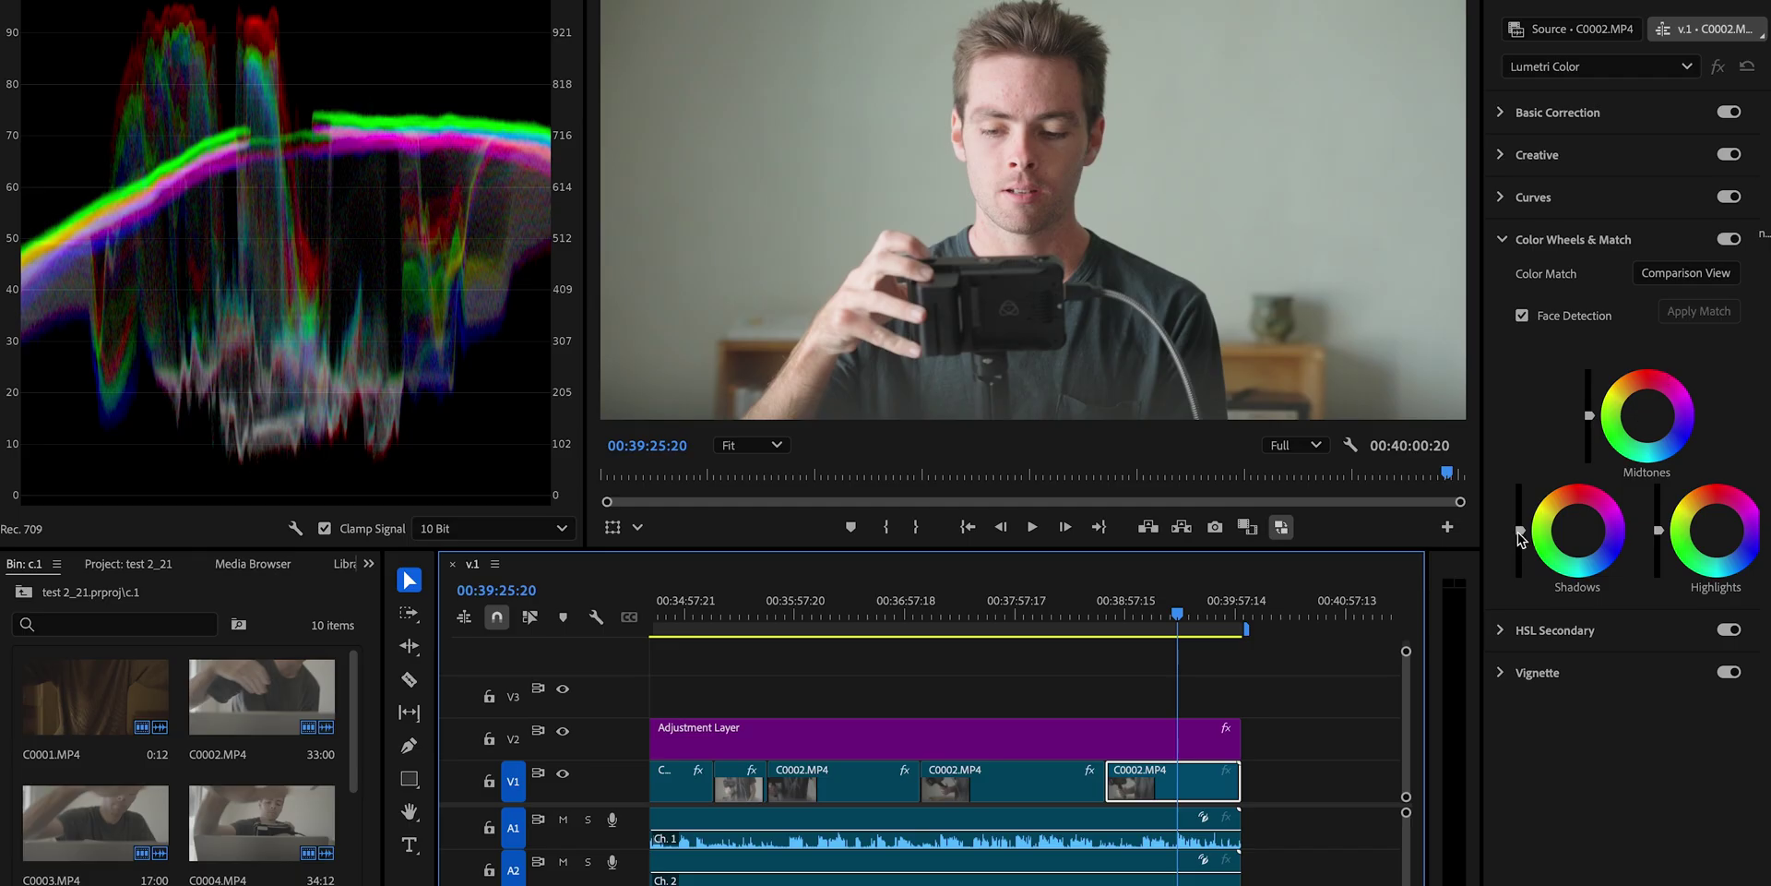
Step: On the last C0002.MP4 clip, lower the shadows strongly and raise the highlights slightly with the color wheels
{"action": "left_click", "coordinate": [1520, 533]}
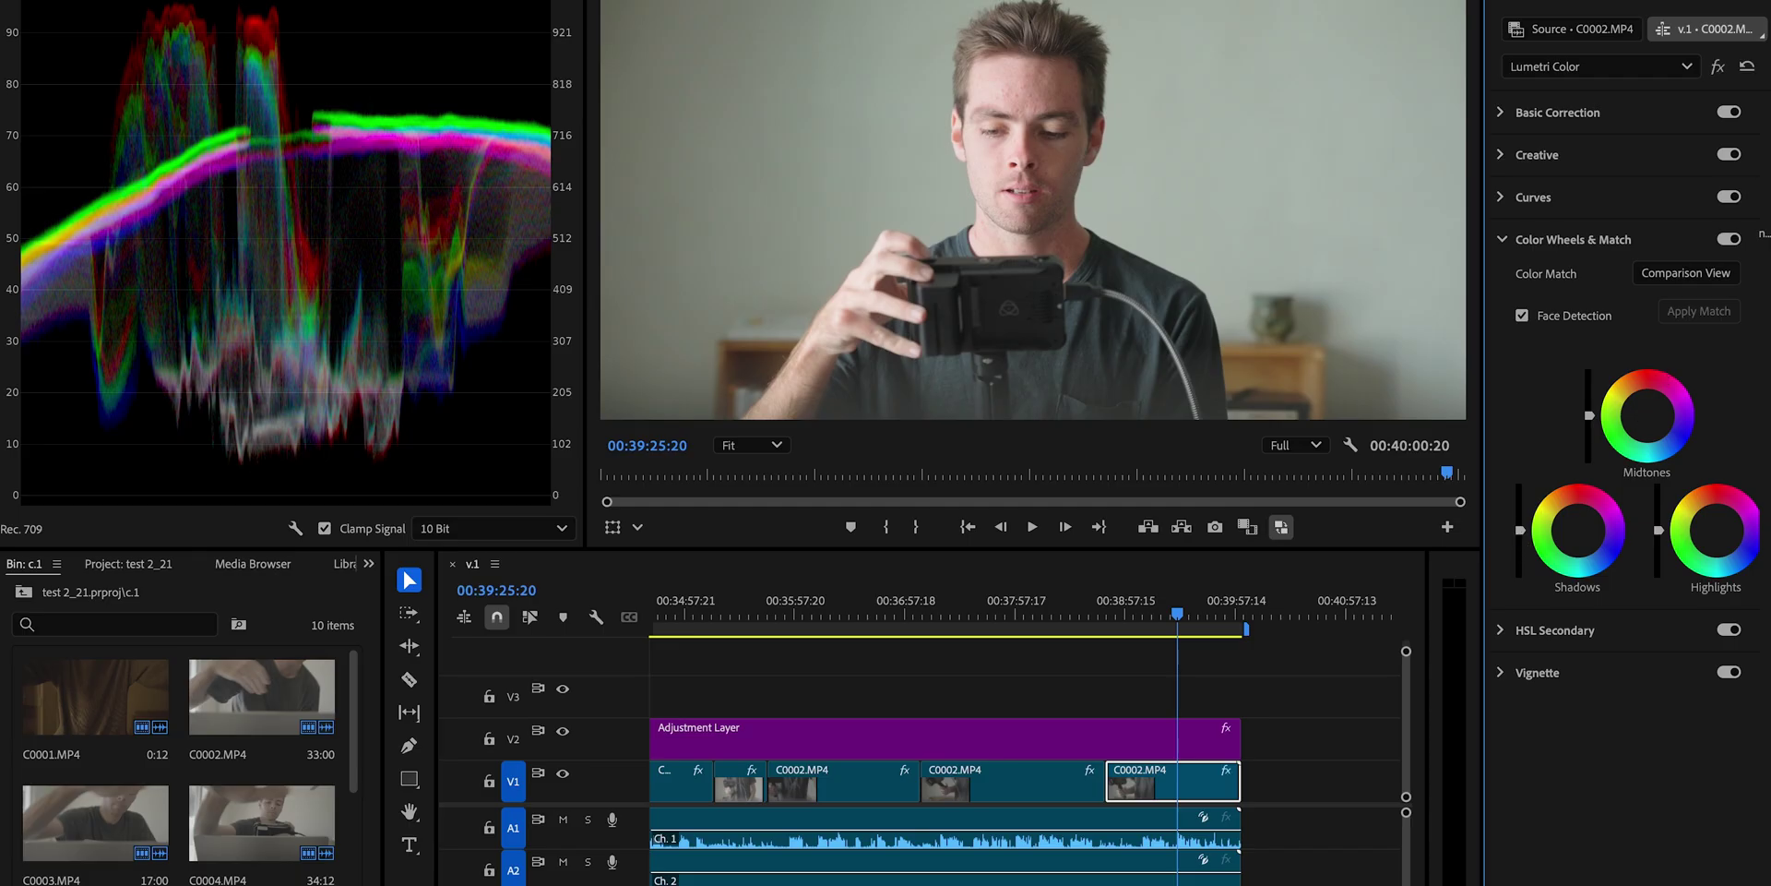
{"action": "left_click_drag", "start_coordinate": [1520, 534], "coordinate": [1520, 559]}
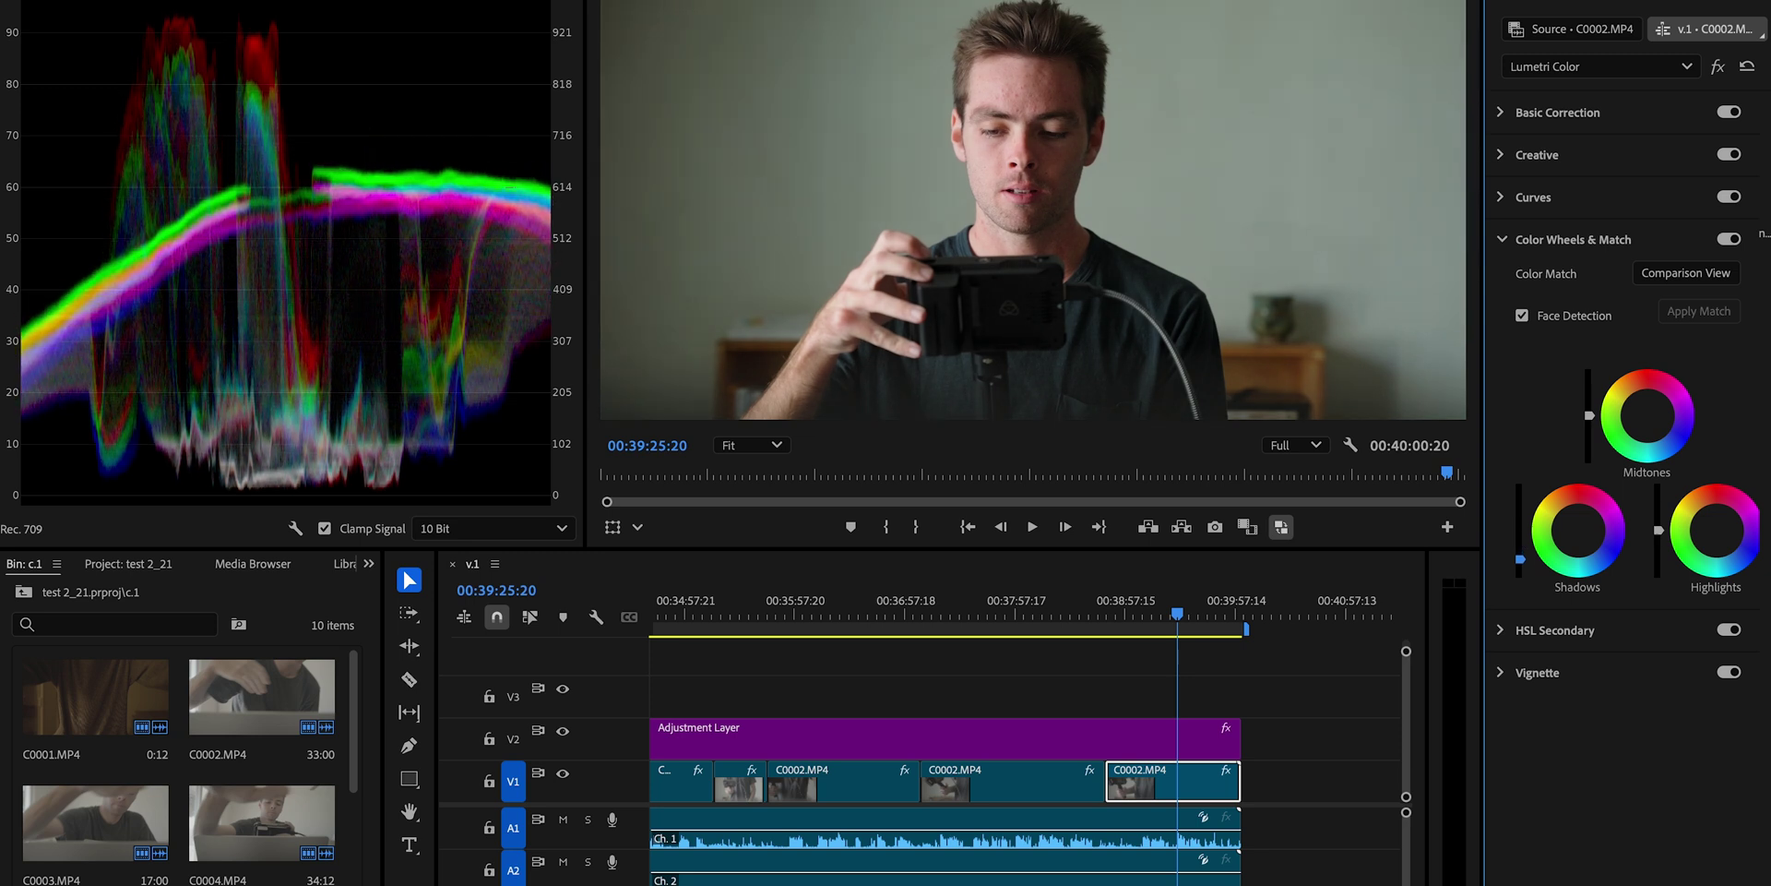
{"action": "left_click_drag", "start_coordinate": [1658, 527], "coordinate": [1658, 529]}
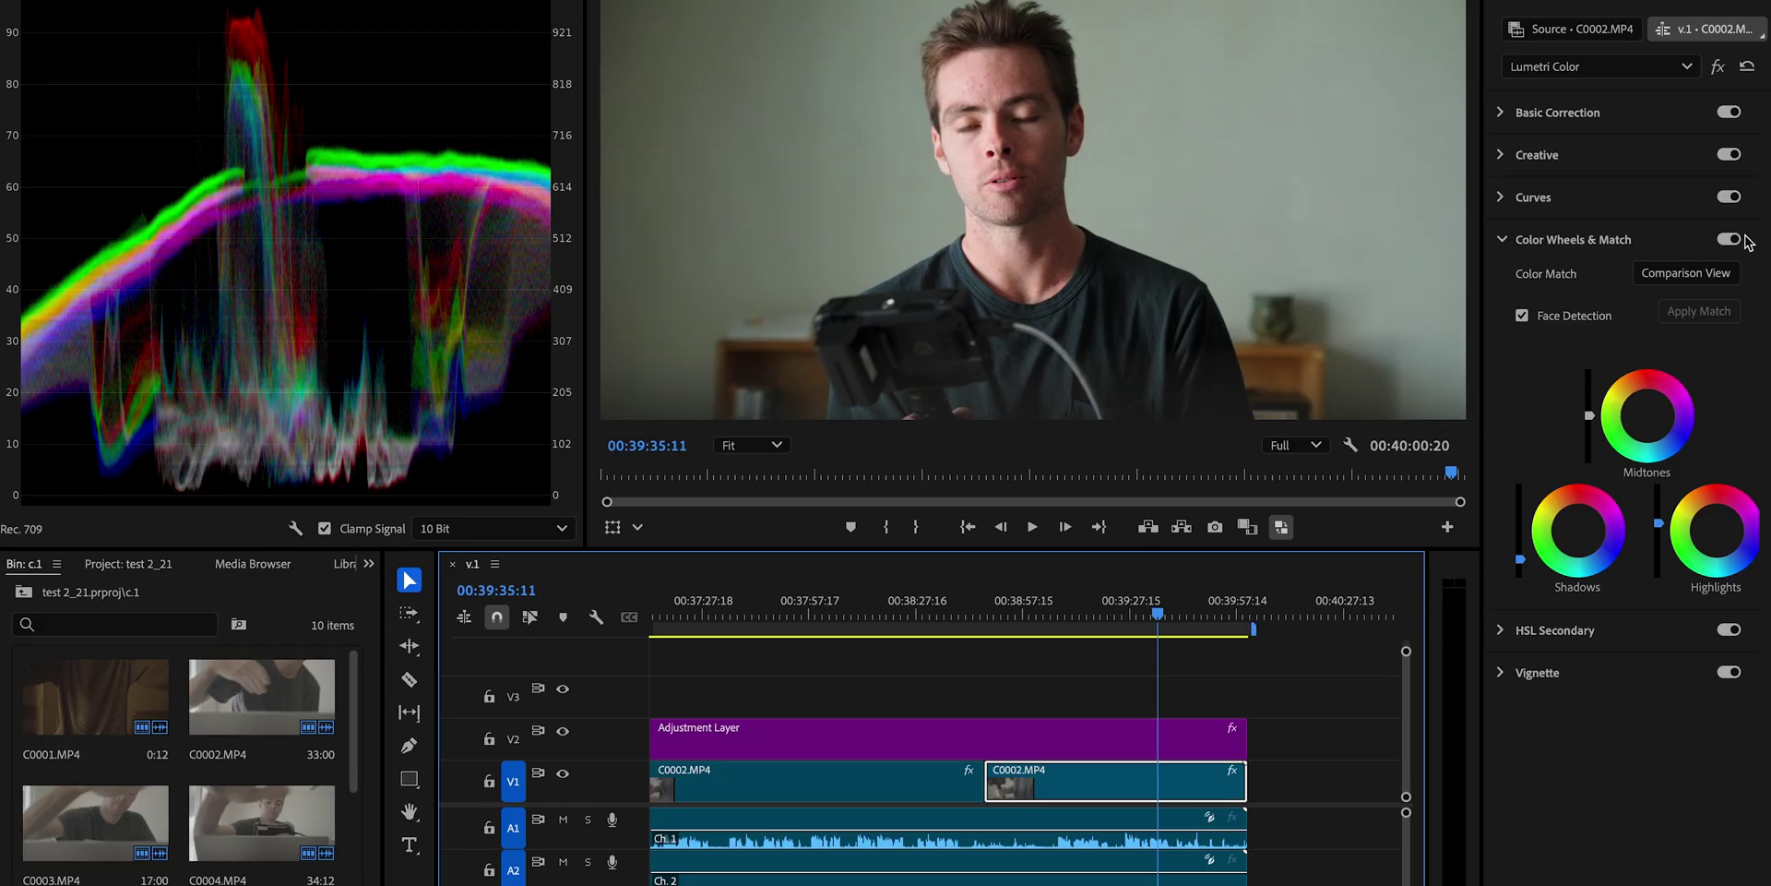
Step: Turn off Color Wheels & Match on the last C0002.MP4 clip and disable the adjustment layer section above it
{"action": "left_click", "coordinate": [1730, 240]}
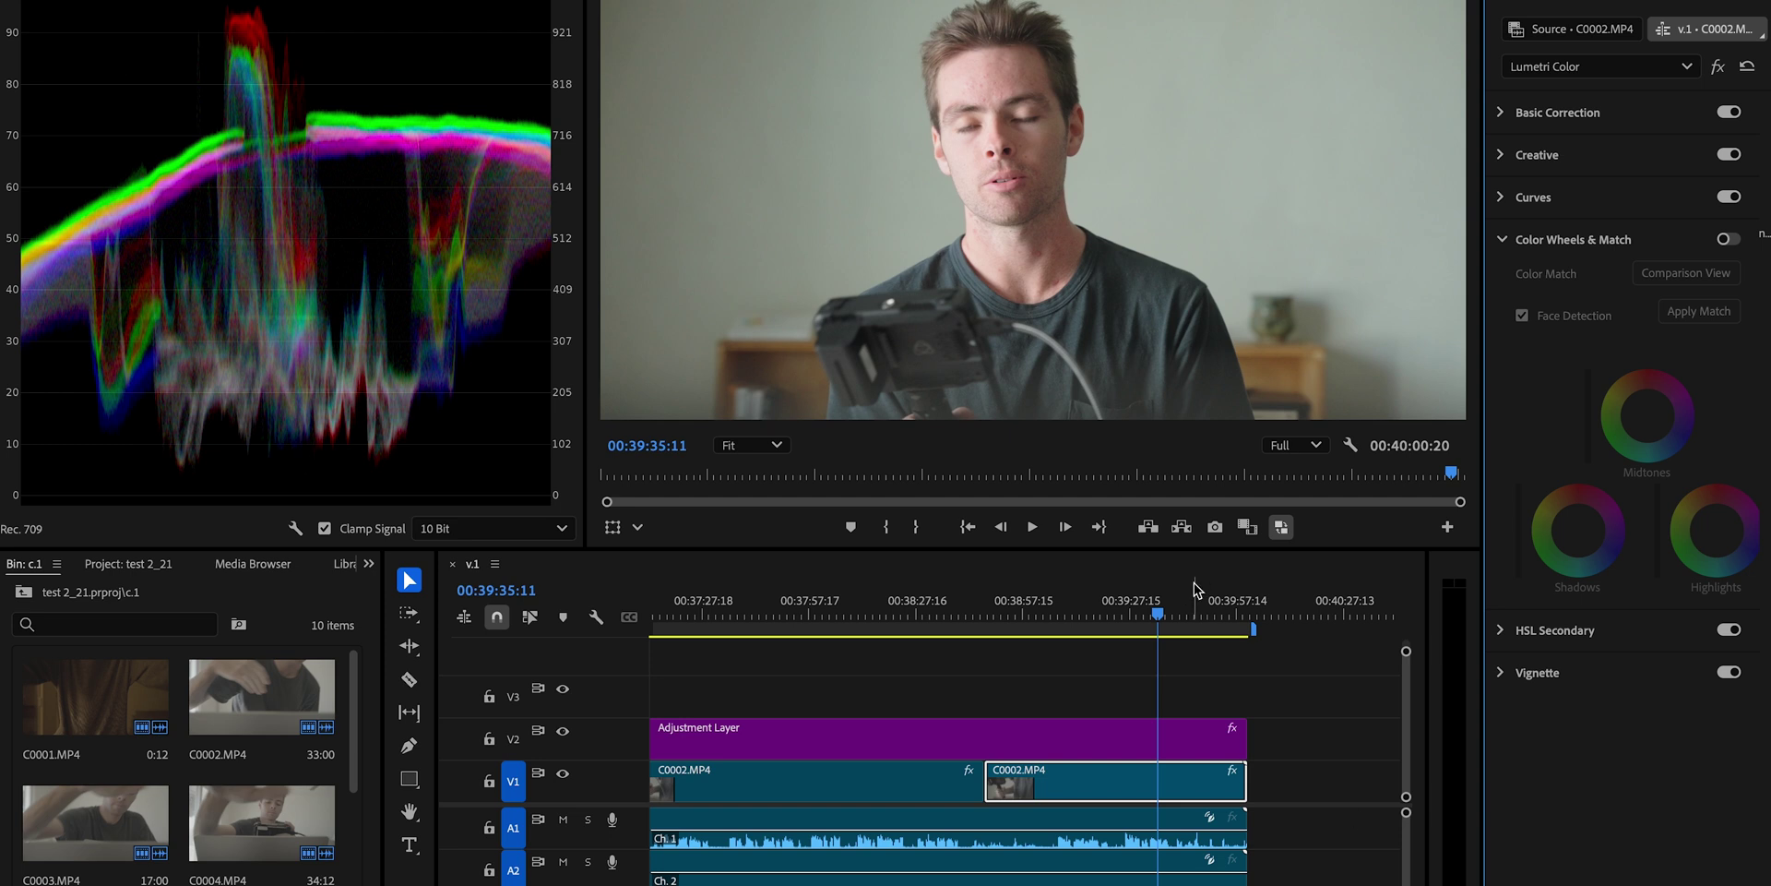
{"action": "left_click", "coordinate": [1129, 632]}
{"action": "key", "text": "space"}
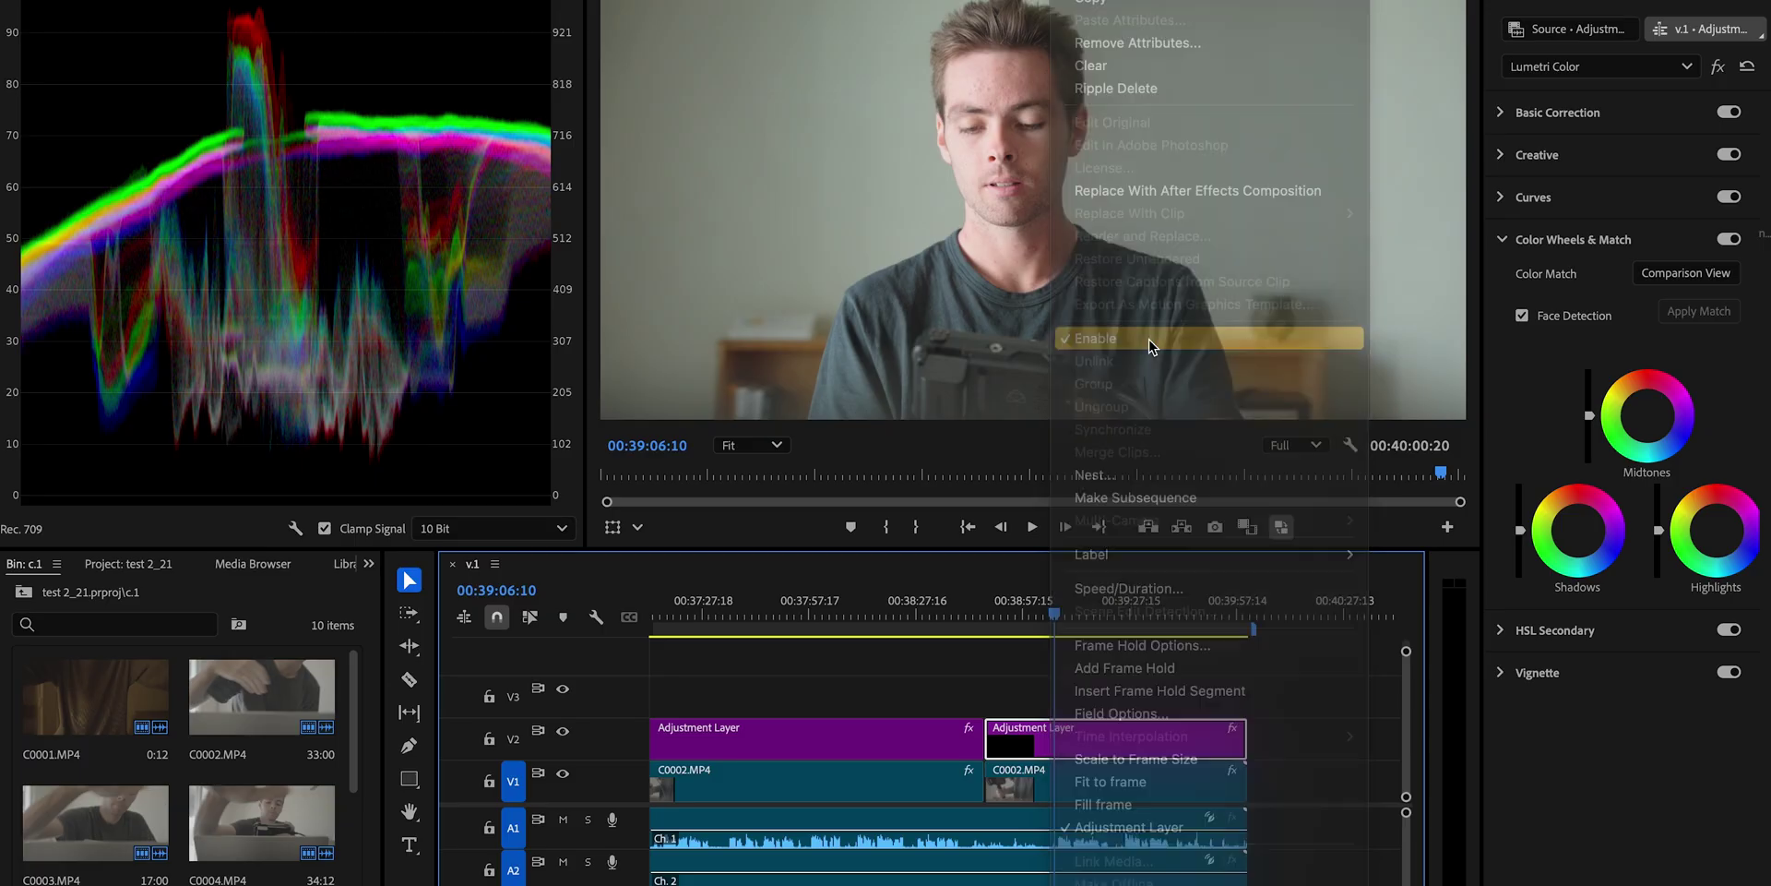
{"action": "left_click", "coordinate": [1151, 353]}
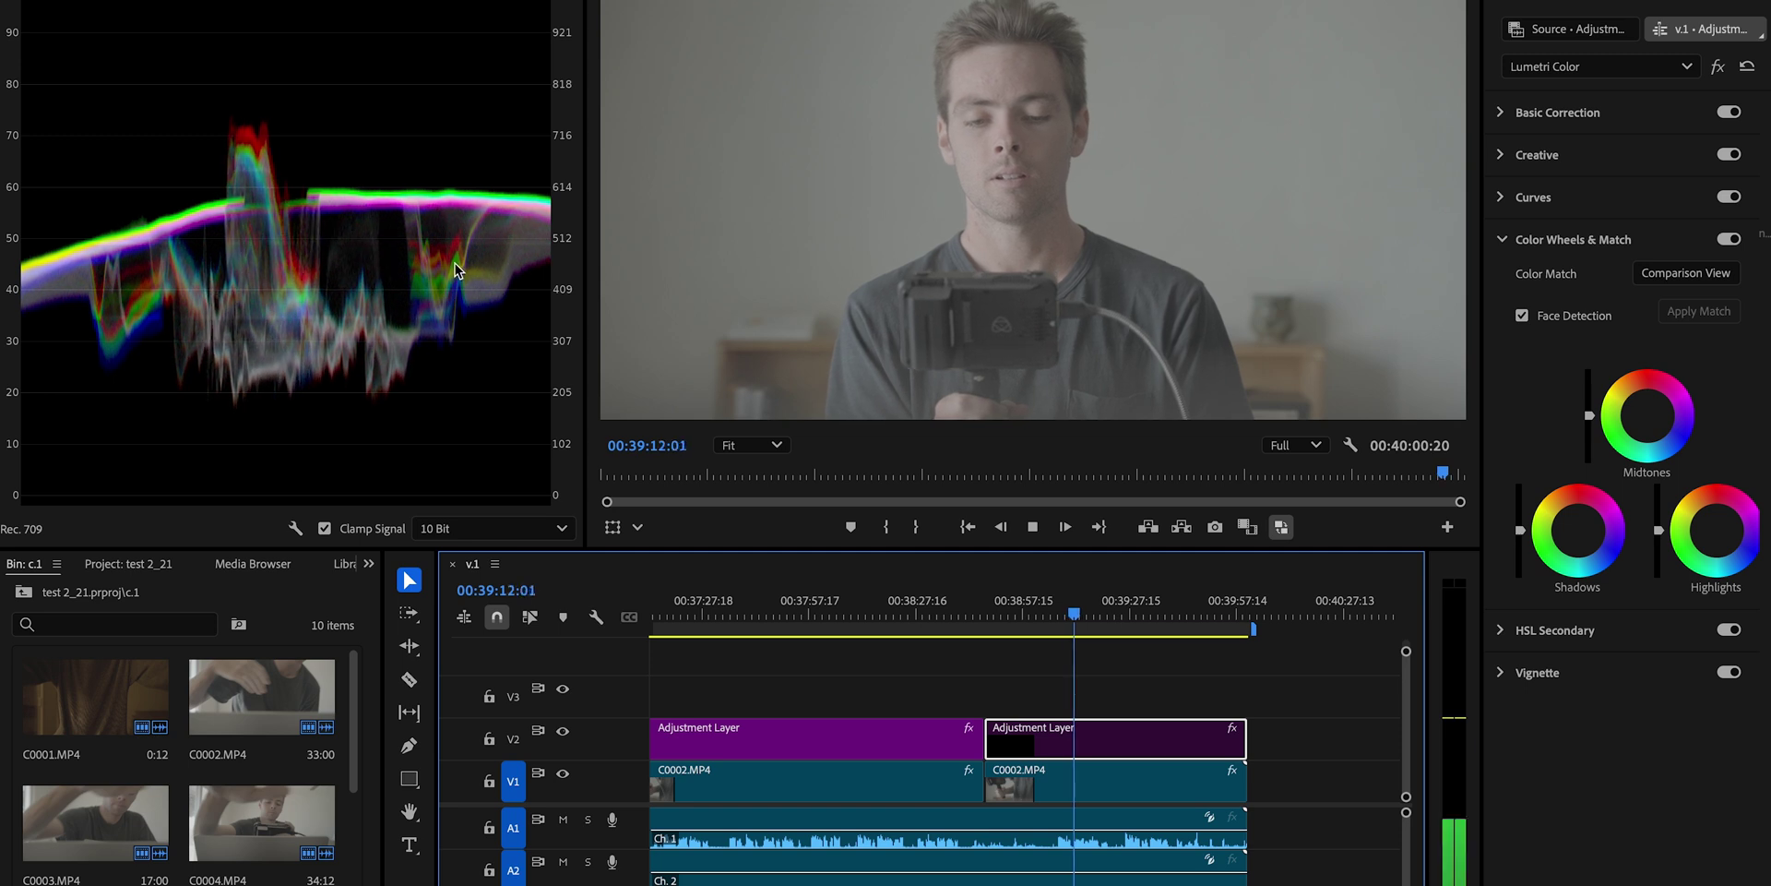
Step: Re-enable the adjustment layer section over the last clip, restore the clip's Color Wheels & Match correction and play the result
{"action": "right_click", "coordinate": [1030, 755]}
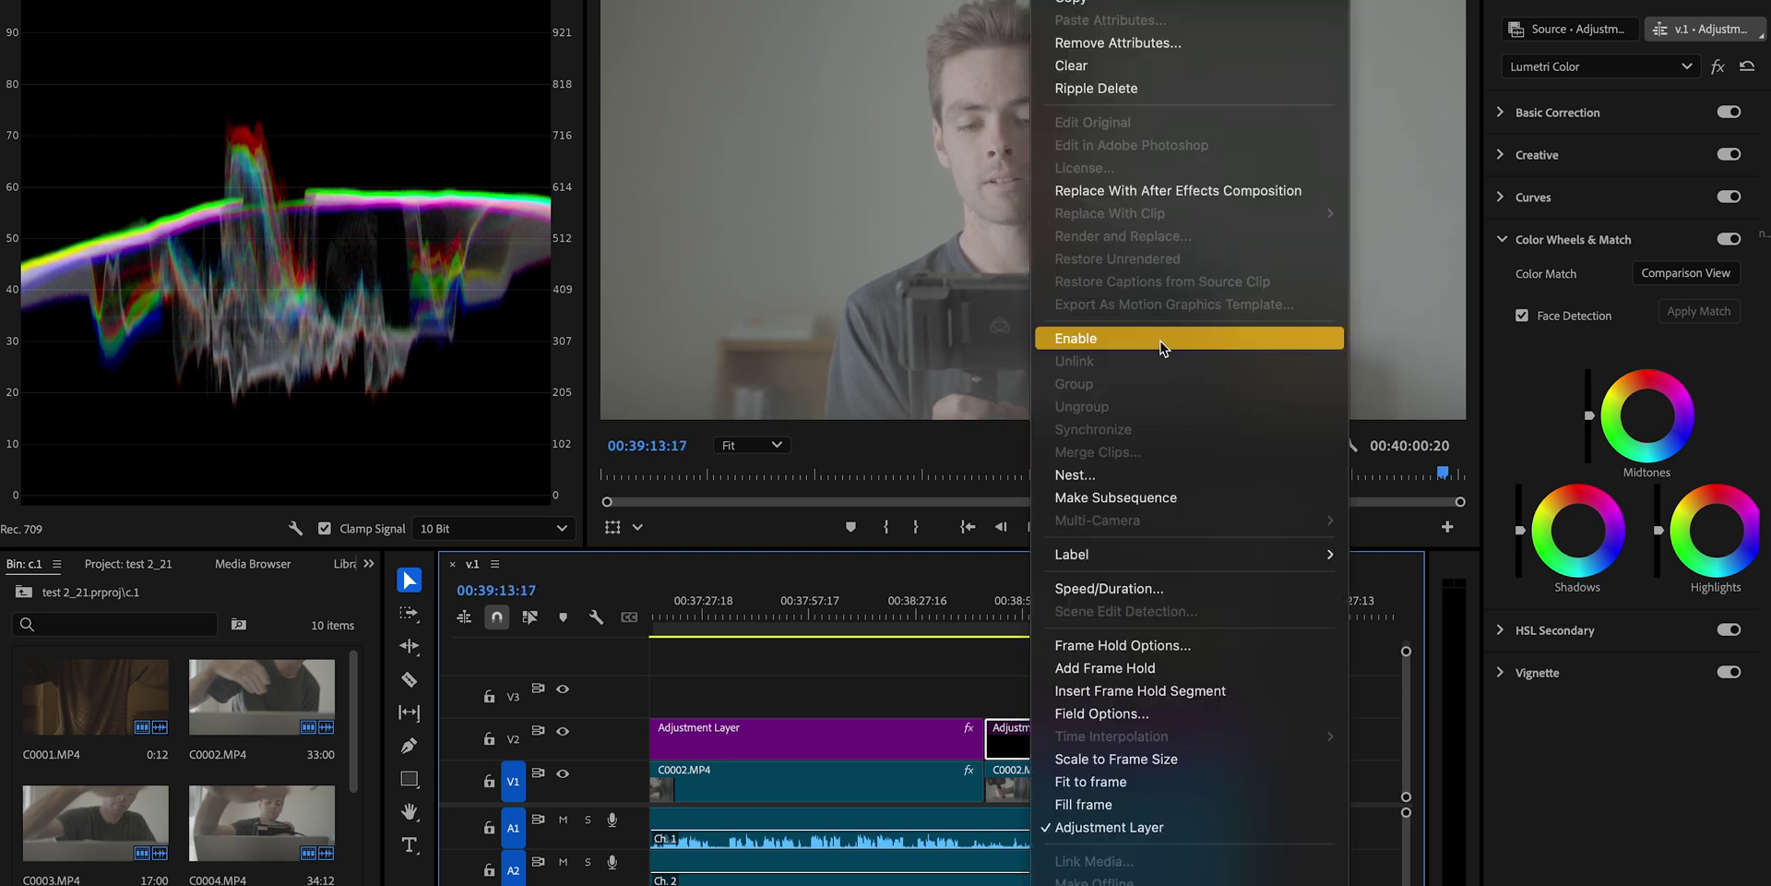
{"action": "left_click", "coordinate": [1070, 225]}
{"action": "left_click", "coordinate": [1067, 793]}
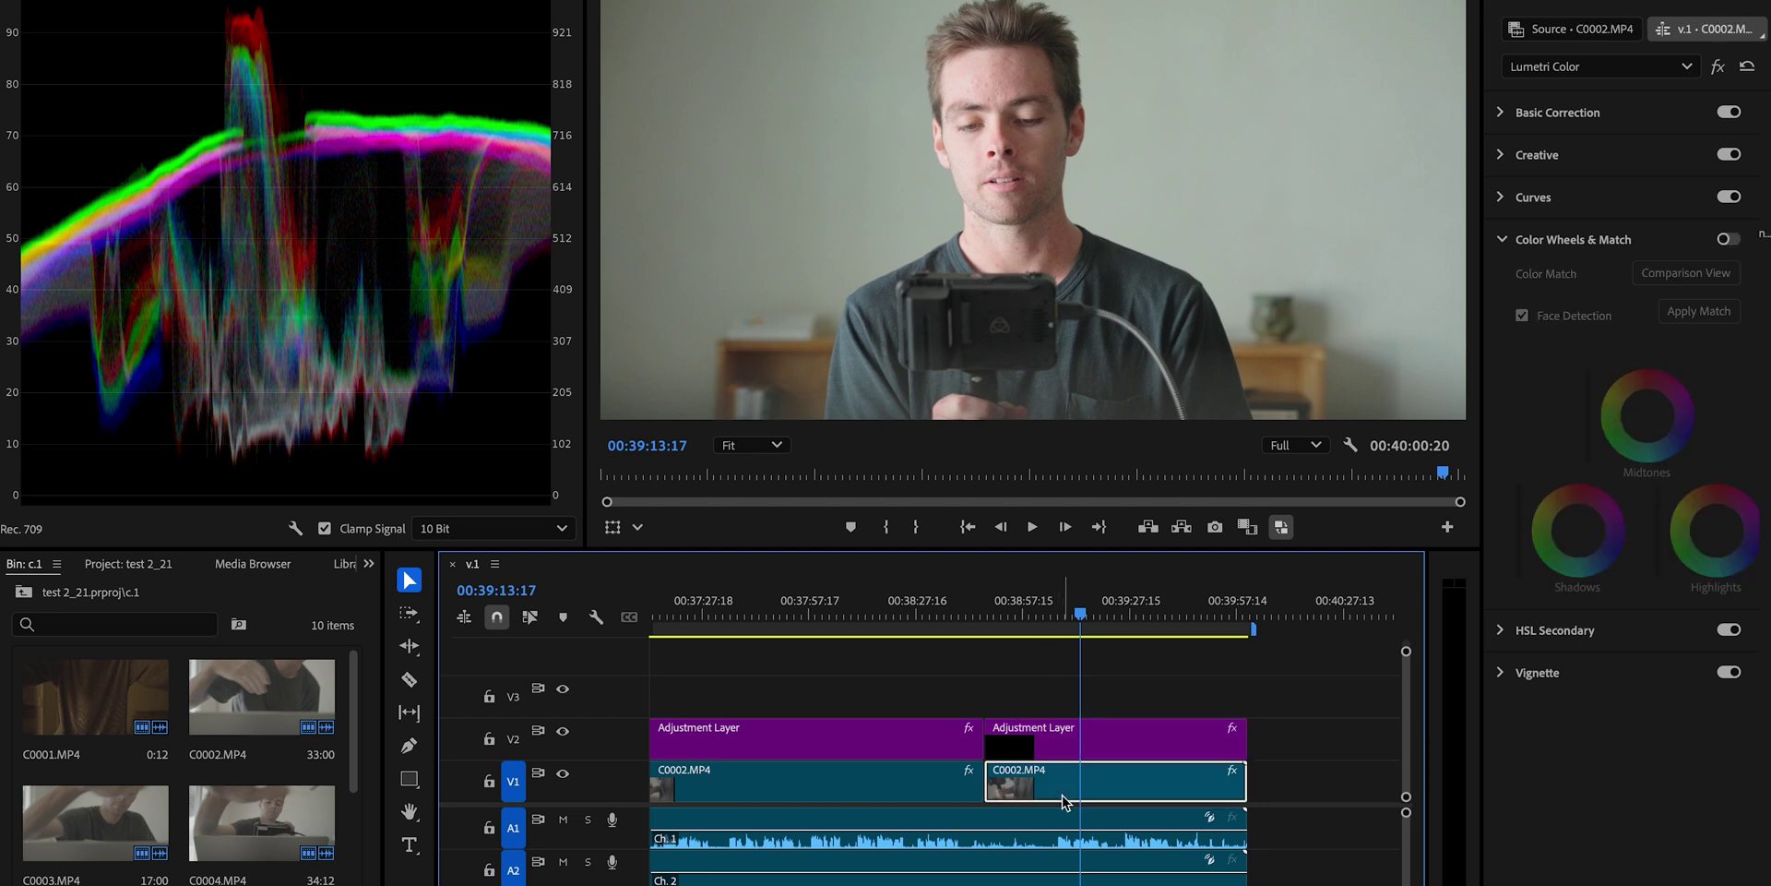
{"action": "left_click", "coordinate": [1726, 239]}
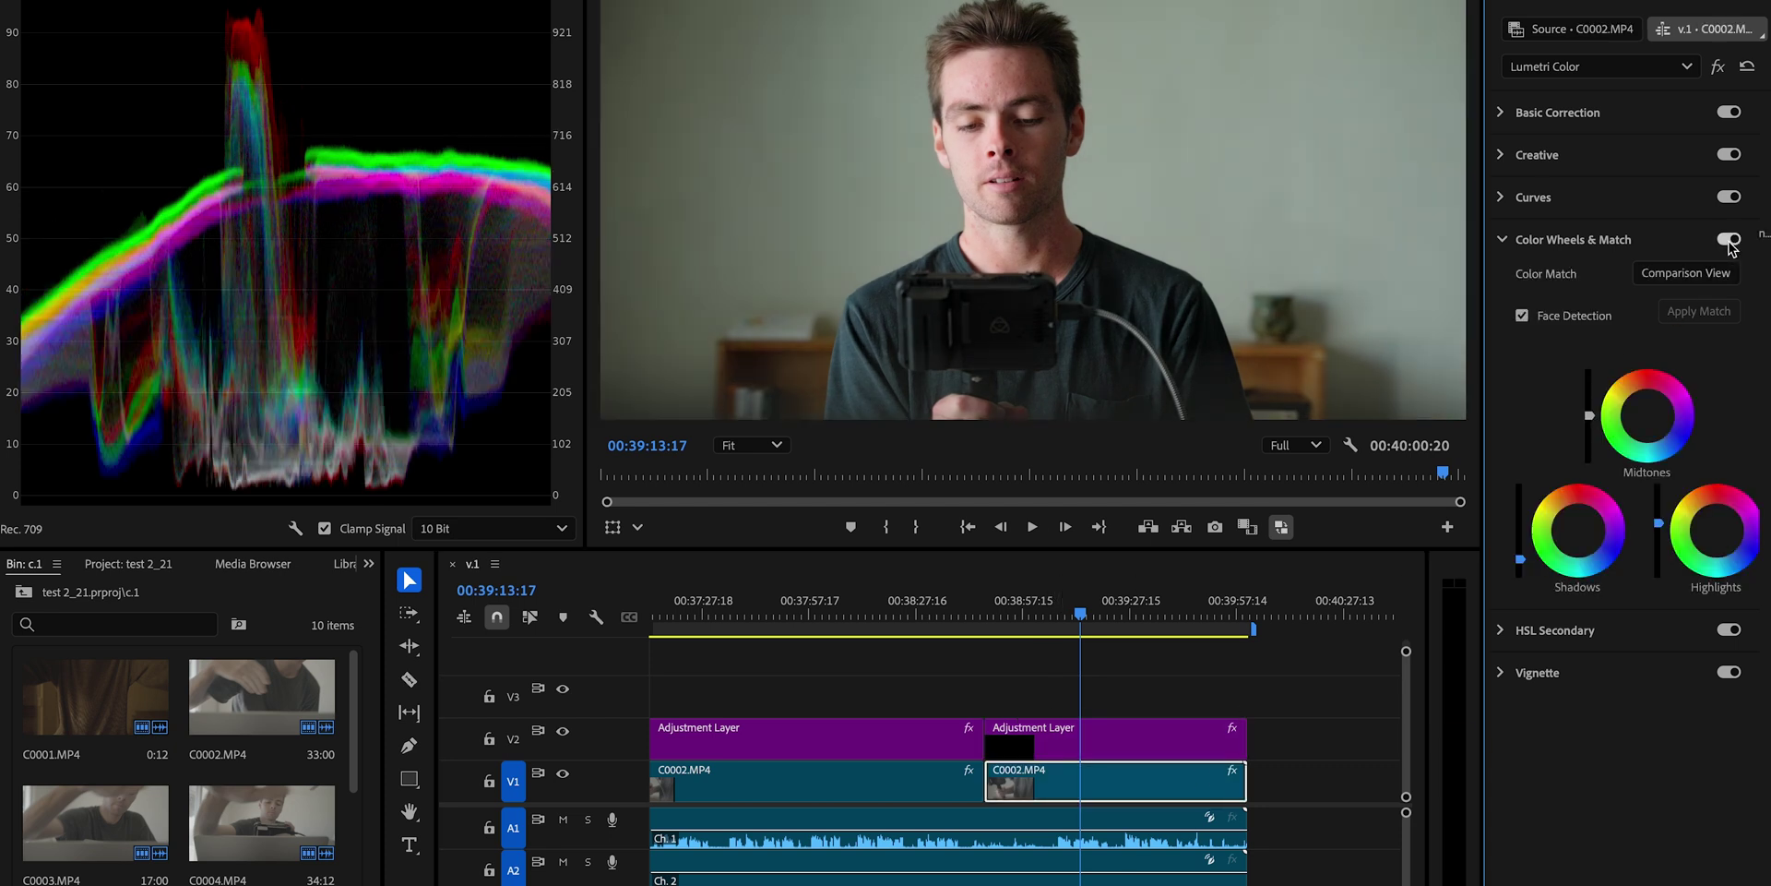
{"action": "key", "text": "space"}
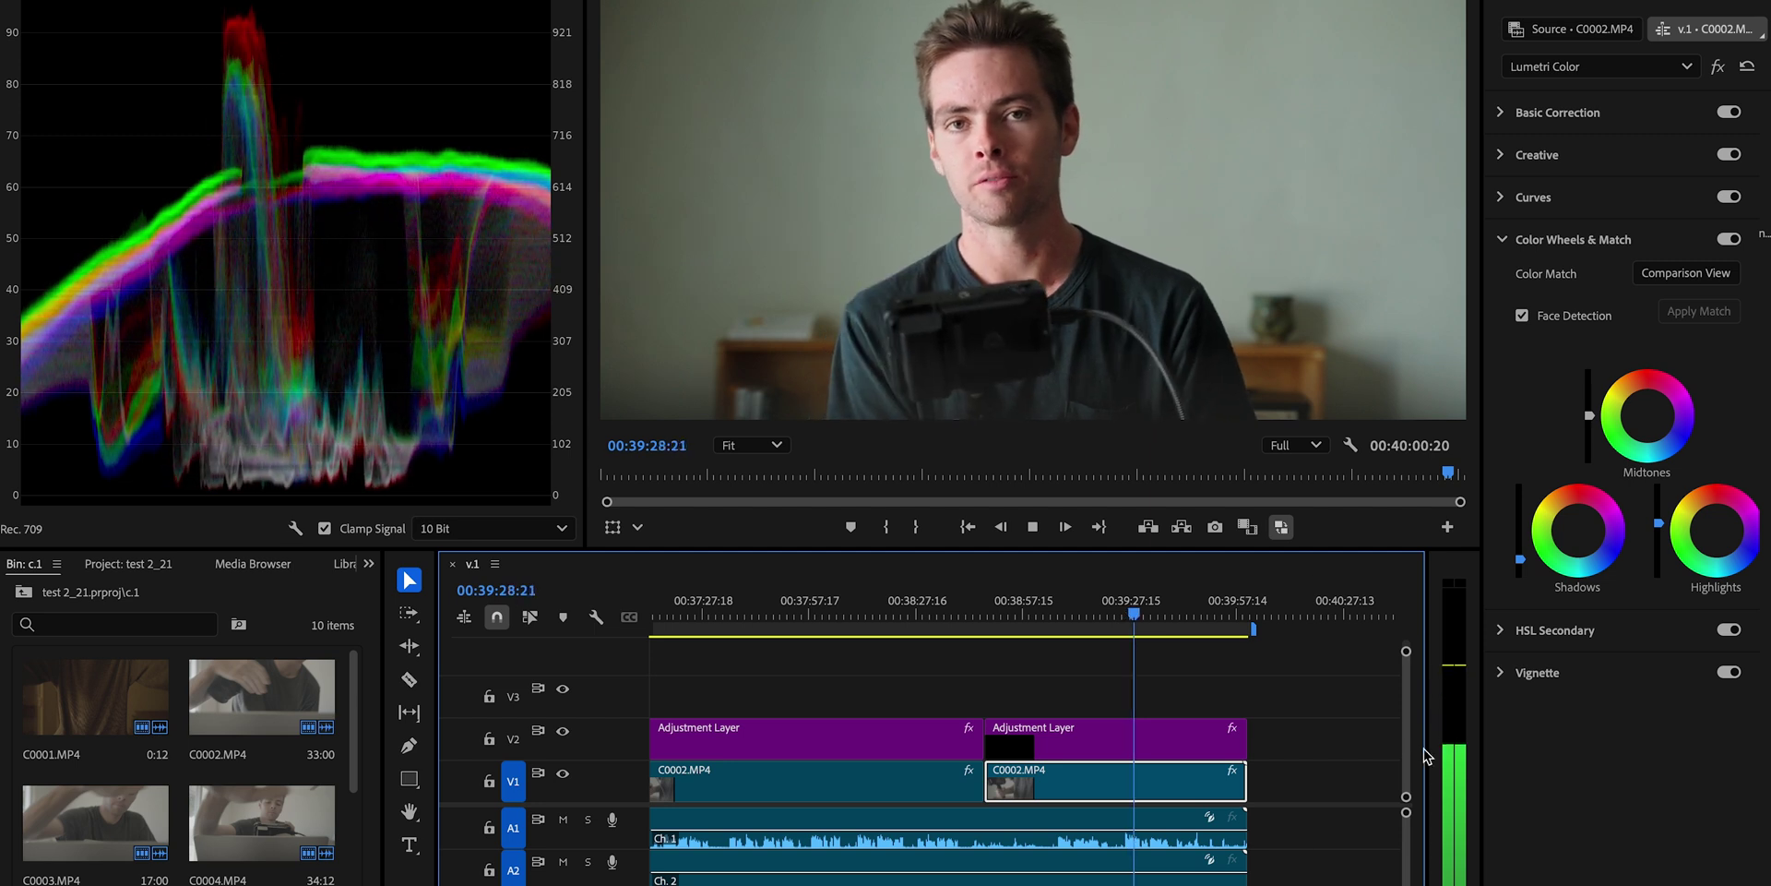
Step: Disable both adjustment layer sections, the one over the last clip and the one over the earlier C0002.MP4 clips
{"action": "left_click", "coordinate": [1085, 749]}
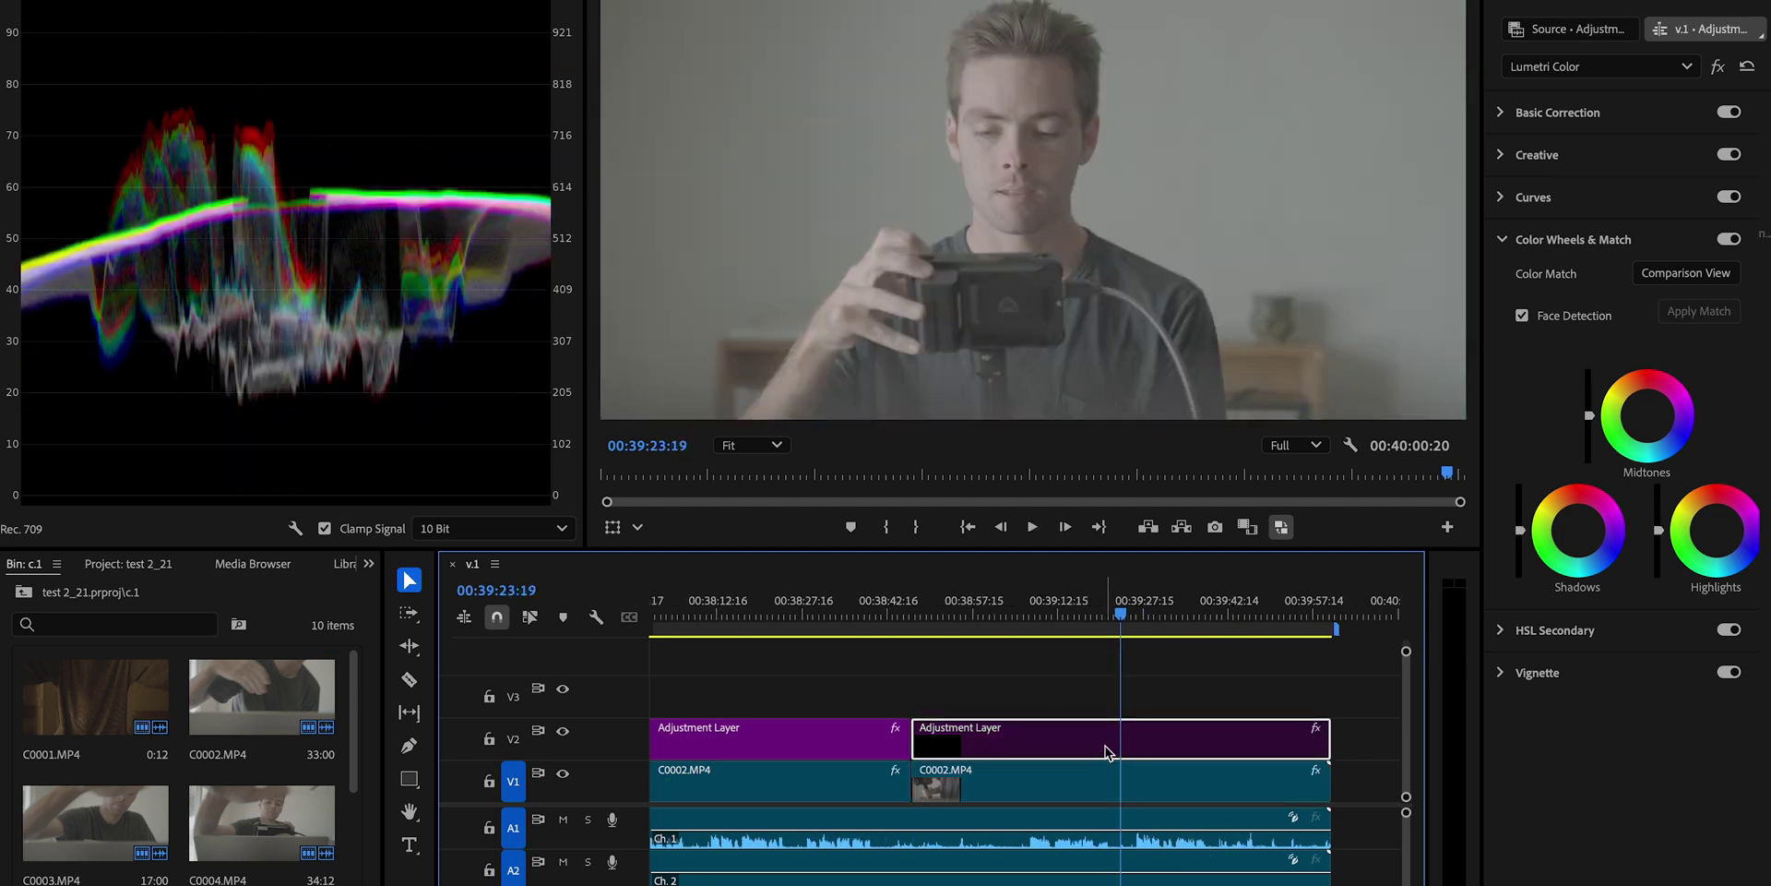
{"action": "scroll", "coordinate": [1122, 746], "scroll_direction": "left", "scroll_amount": 5}
{"action": "scroll", "coordinate": [1121, 745], "scroll_direction": "right", "scroll_amount": 4}
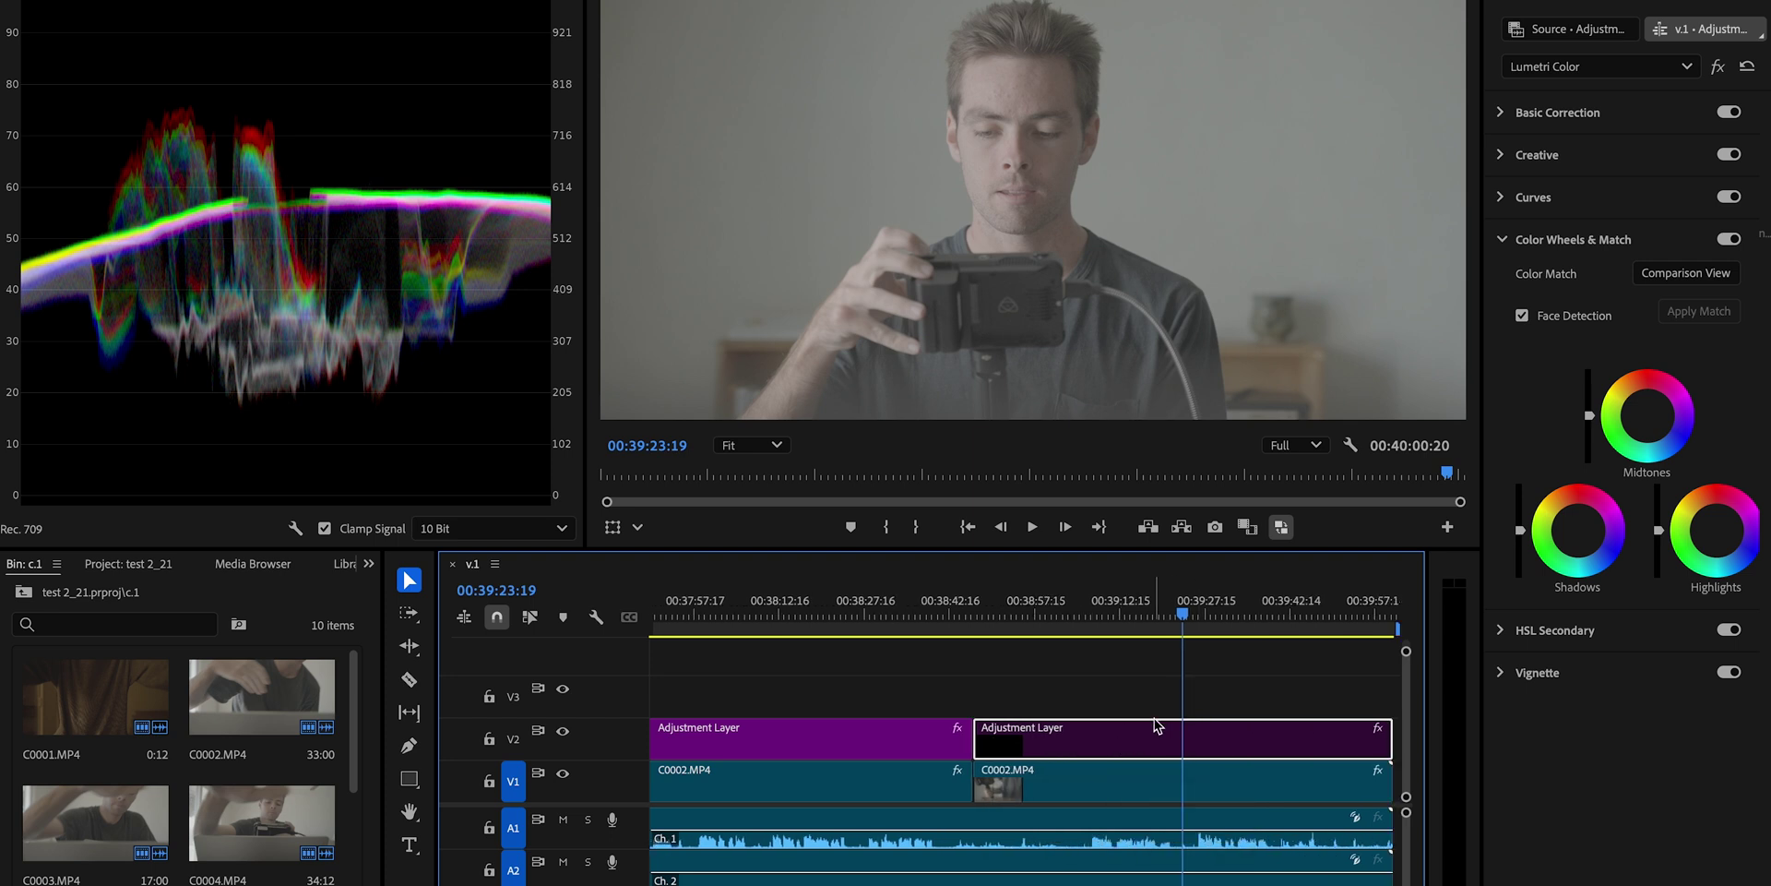
{"action": "scroll", "coordinate": [1153, 724], "scroll_direction": "down", "scroll_amount": 4}
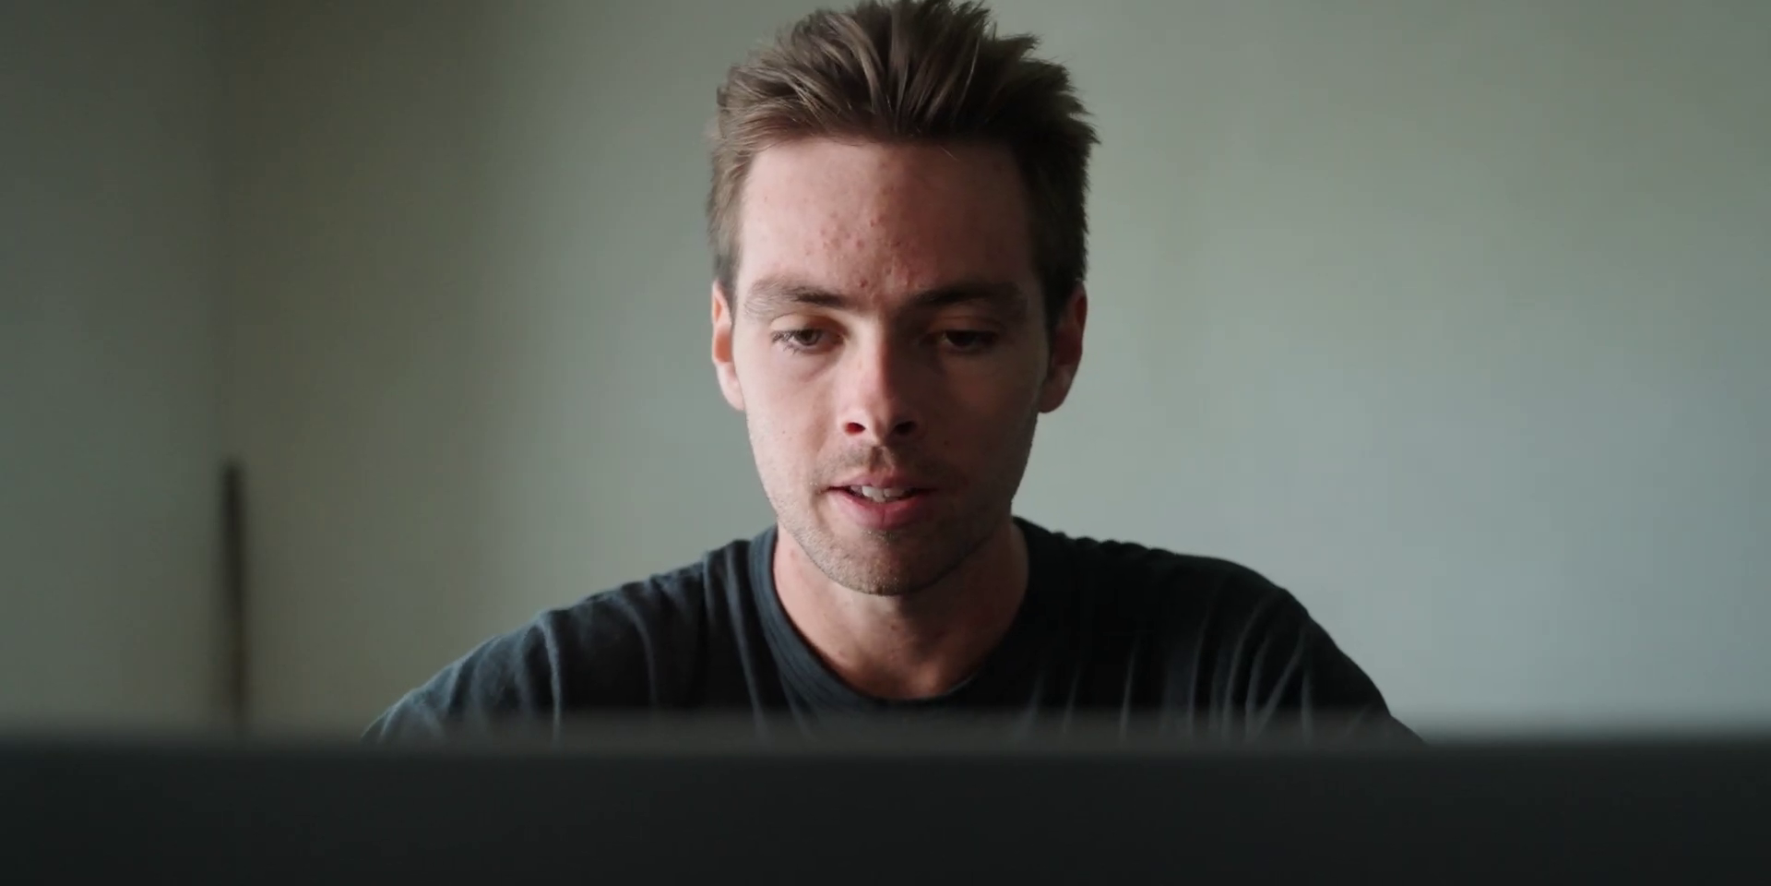
{"action": "right_click", "coordinate": [1008, 738]}
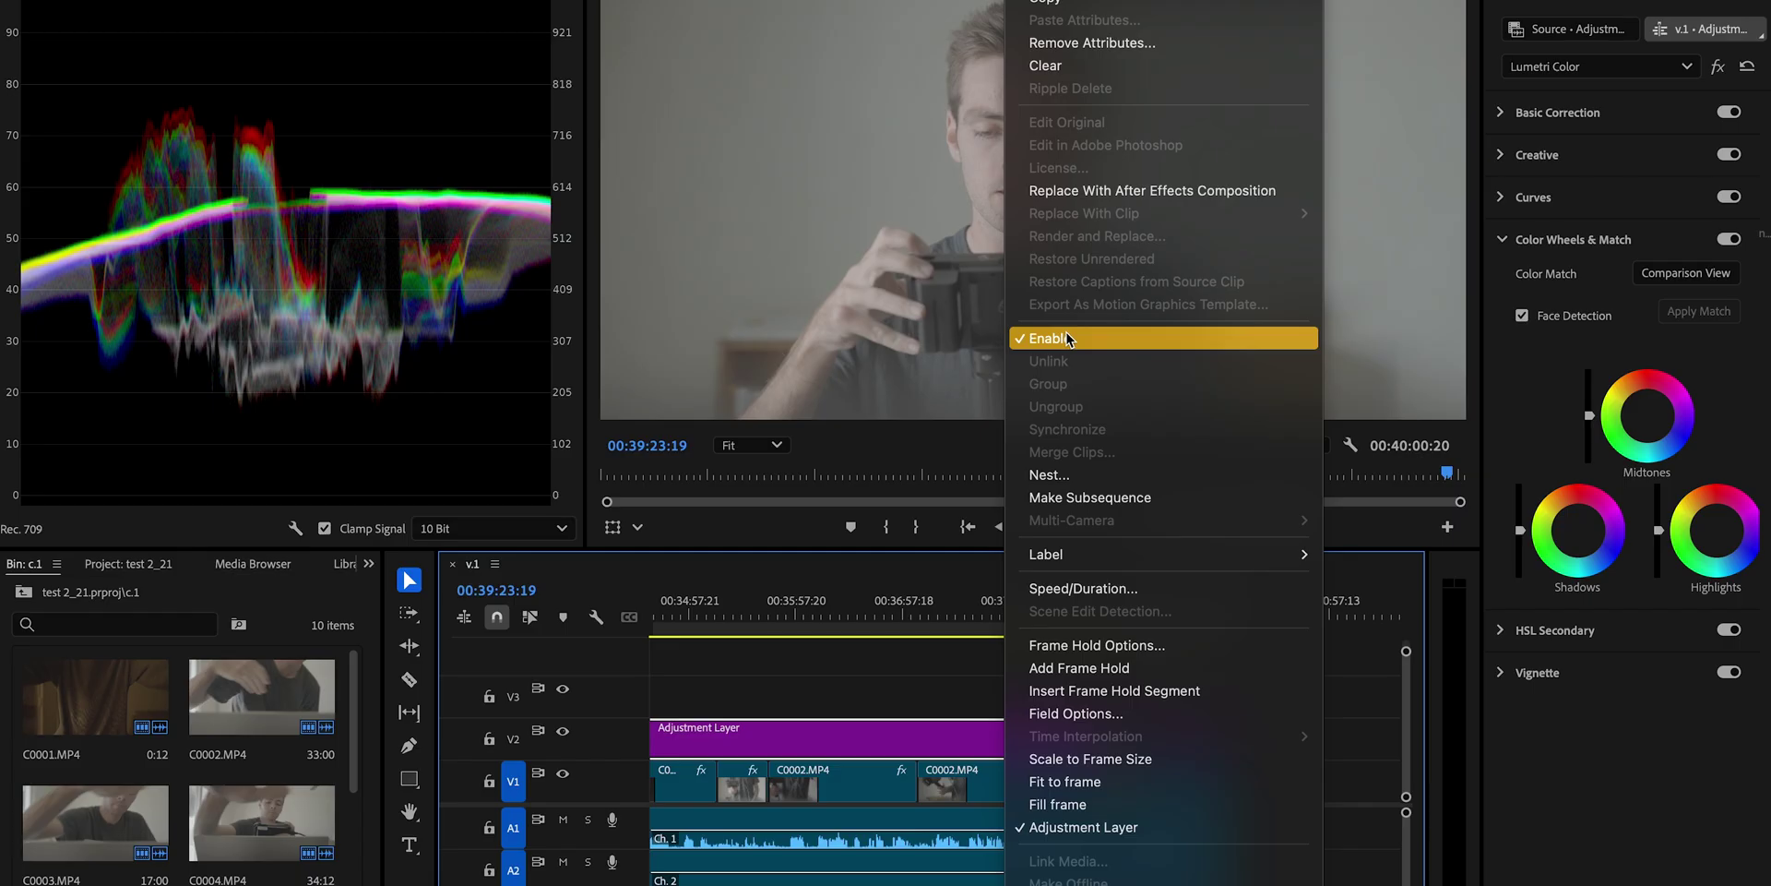
{"action": "left_click", "coordinate": [1068, 338]}
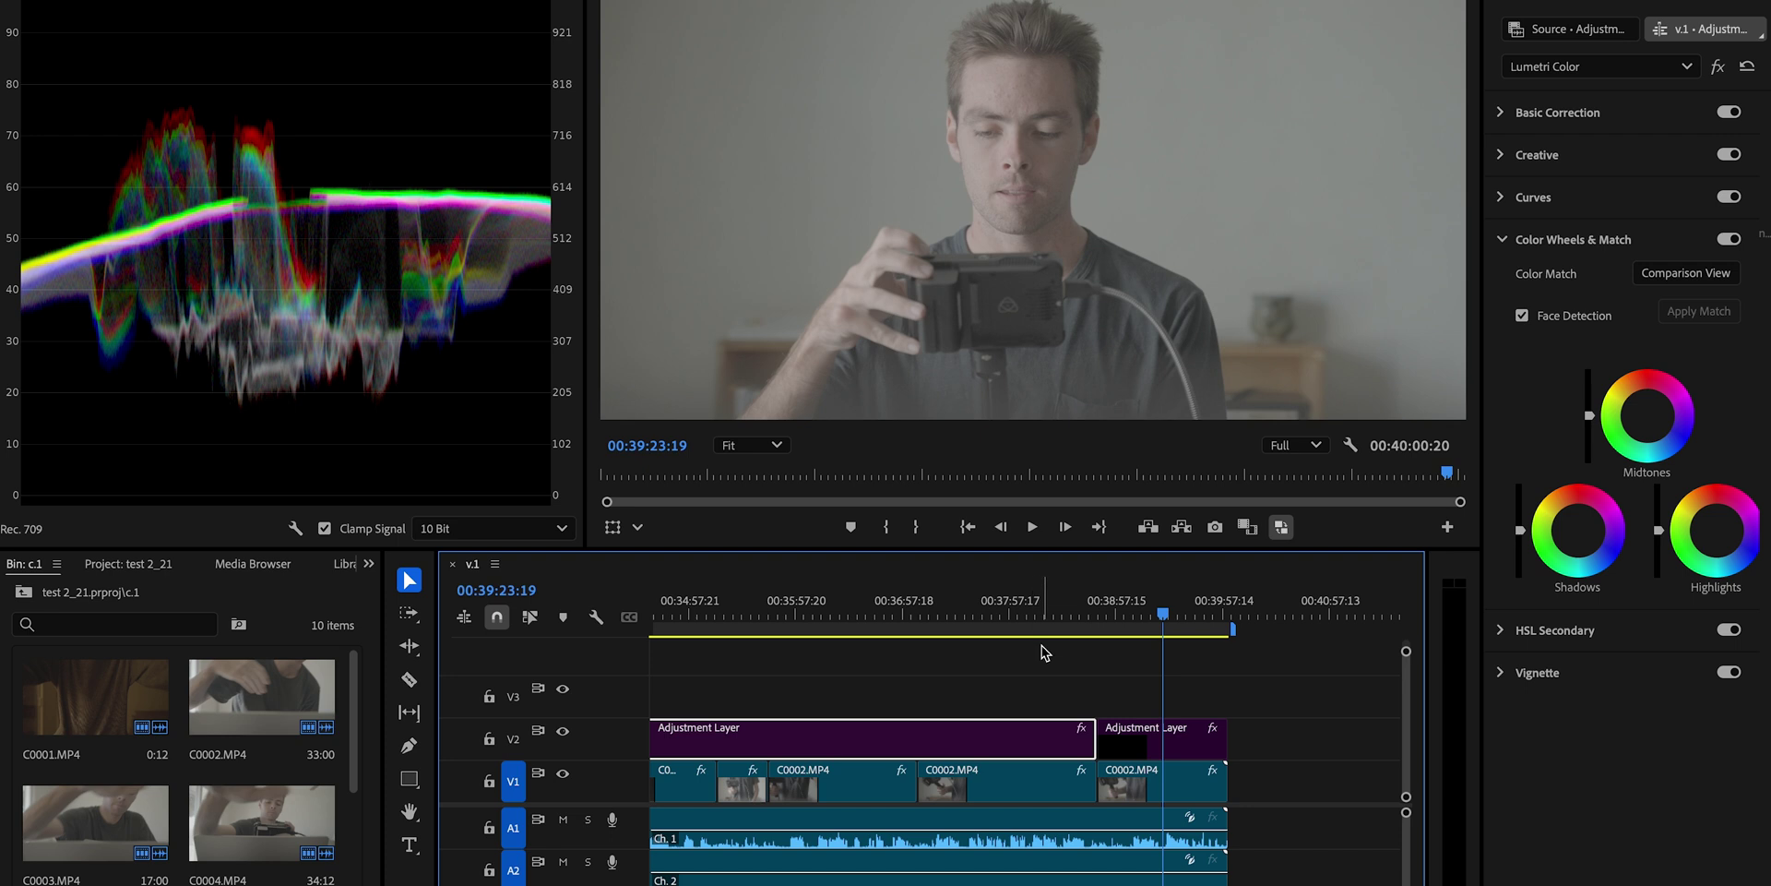
Step: Scrub through the earlier C0002.MP4 clips on the timeline to compare their exposure with the adjustment layers disabled
{"action": "scroll", "coordinate": [1041, 650], "scroll_direction": "up", "scroll_amount": 3}
{"action": "left_click_drag", "start_coordinate": [917, 609], "coordinate": [895, 612]}
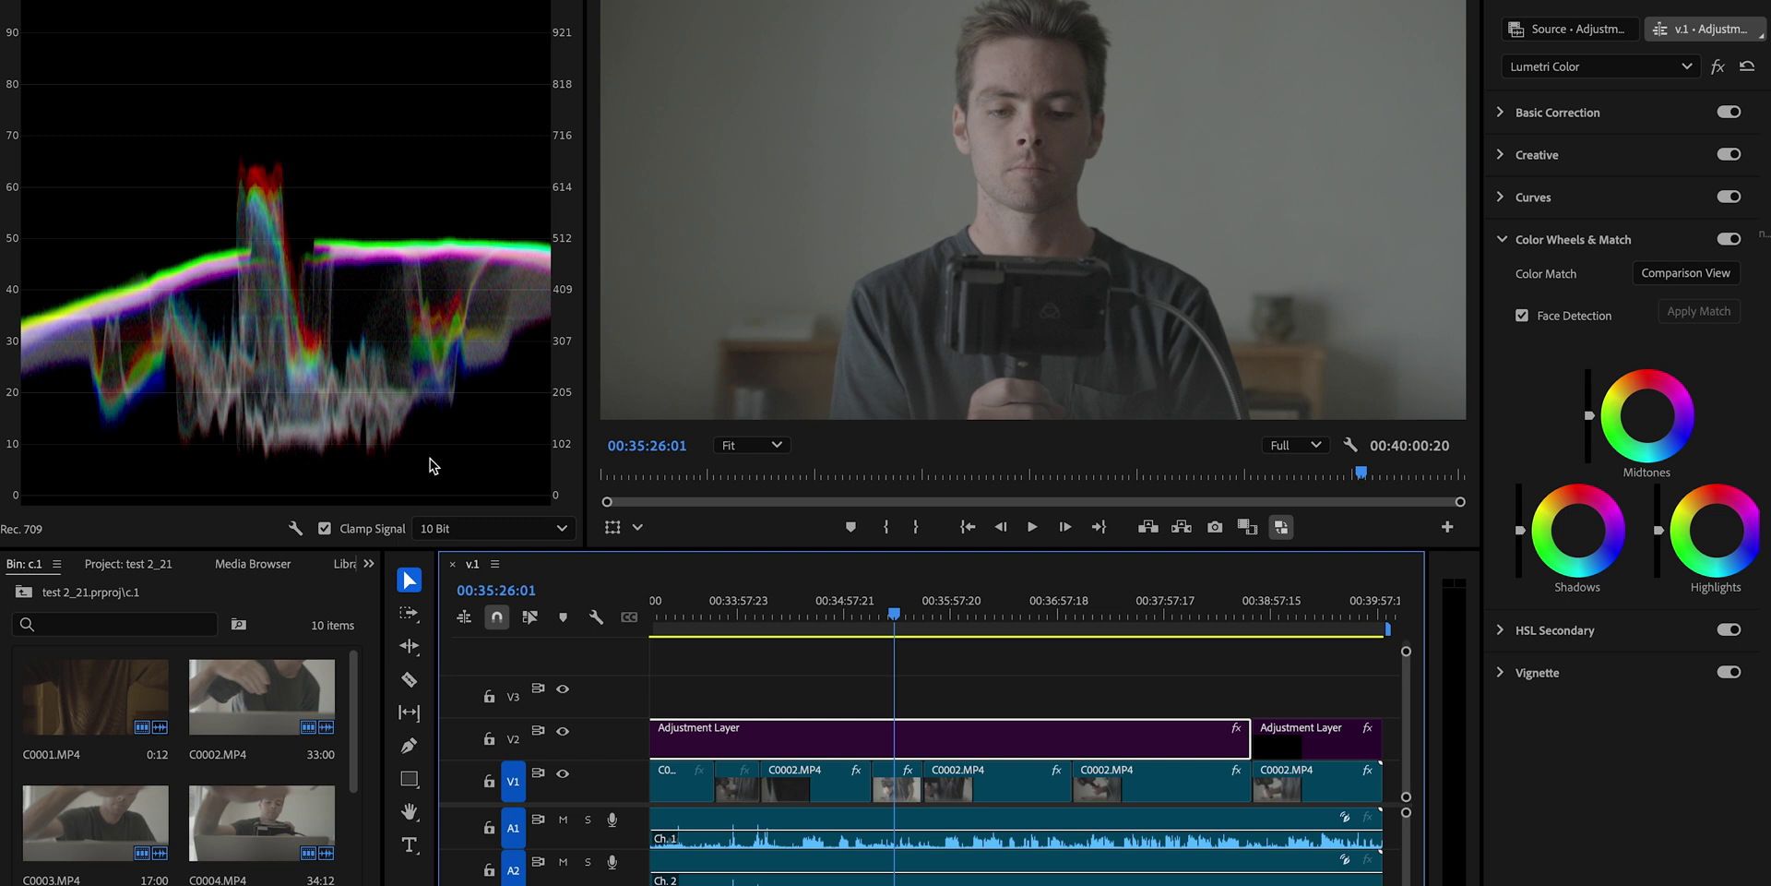
{"action": "scroll", "coordinate": [1017, 773], "scroll_direction": "down", "scroll_amount": 5}
{"action": "left_click_drag", "start_coordinate": [911, 616], "coordinate": [941, 614]}
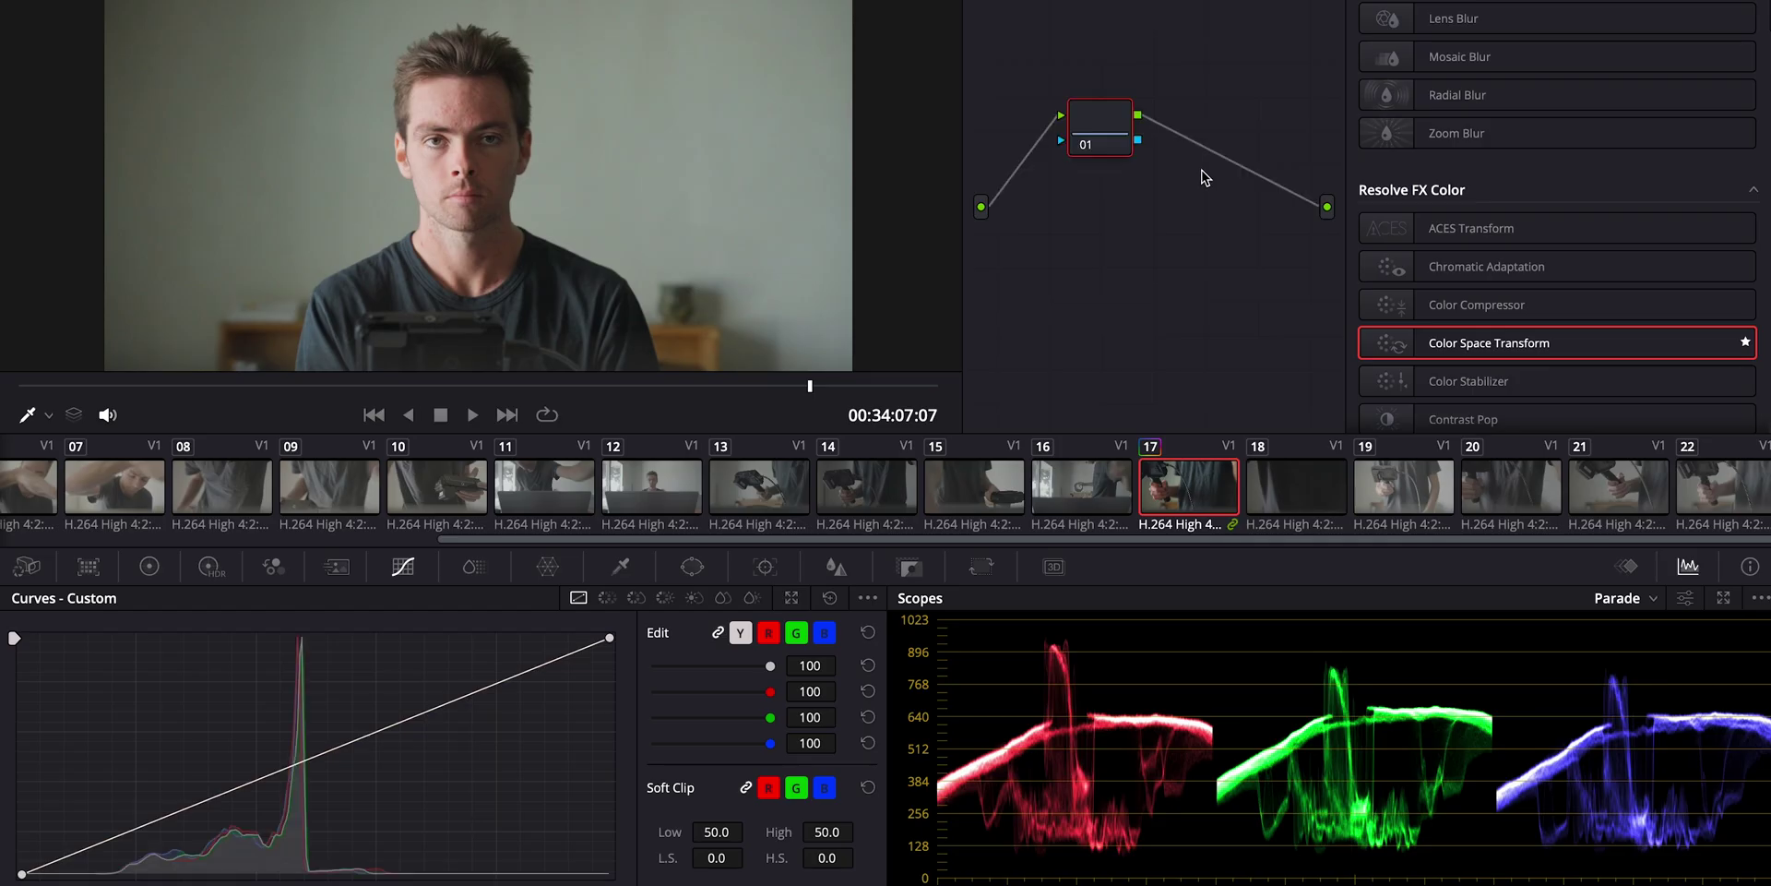
Step: In DaVinci Resolve, set clip 20's Lift to -0.06 with the primary color wheels and add a serial node with raised contrast
{"action": "left_click", "coordinate": [148, 566]}
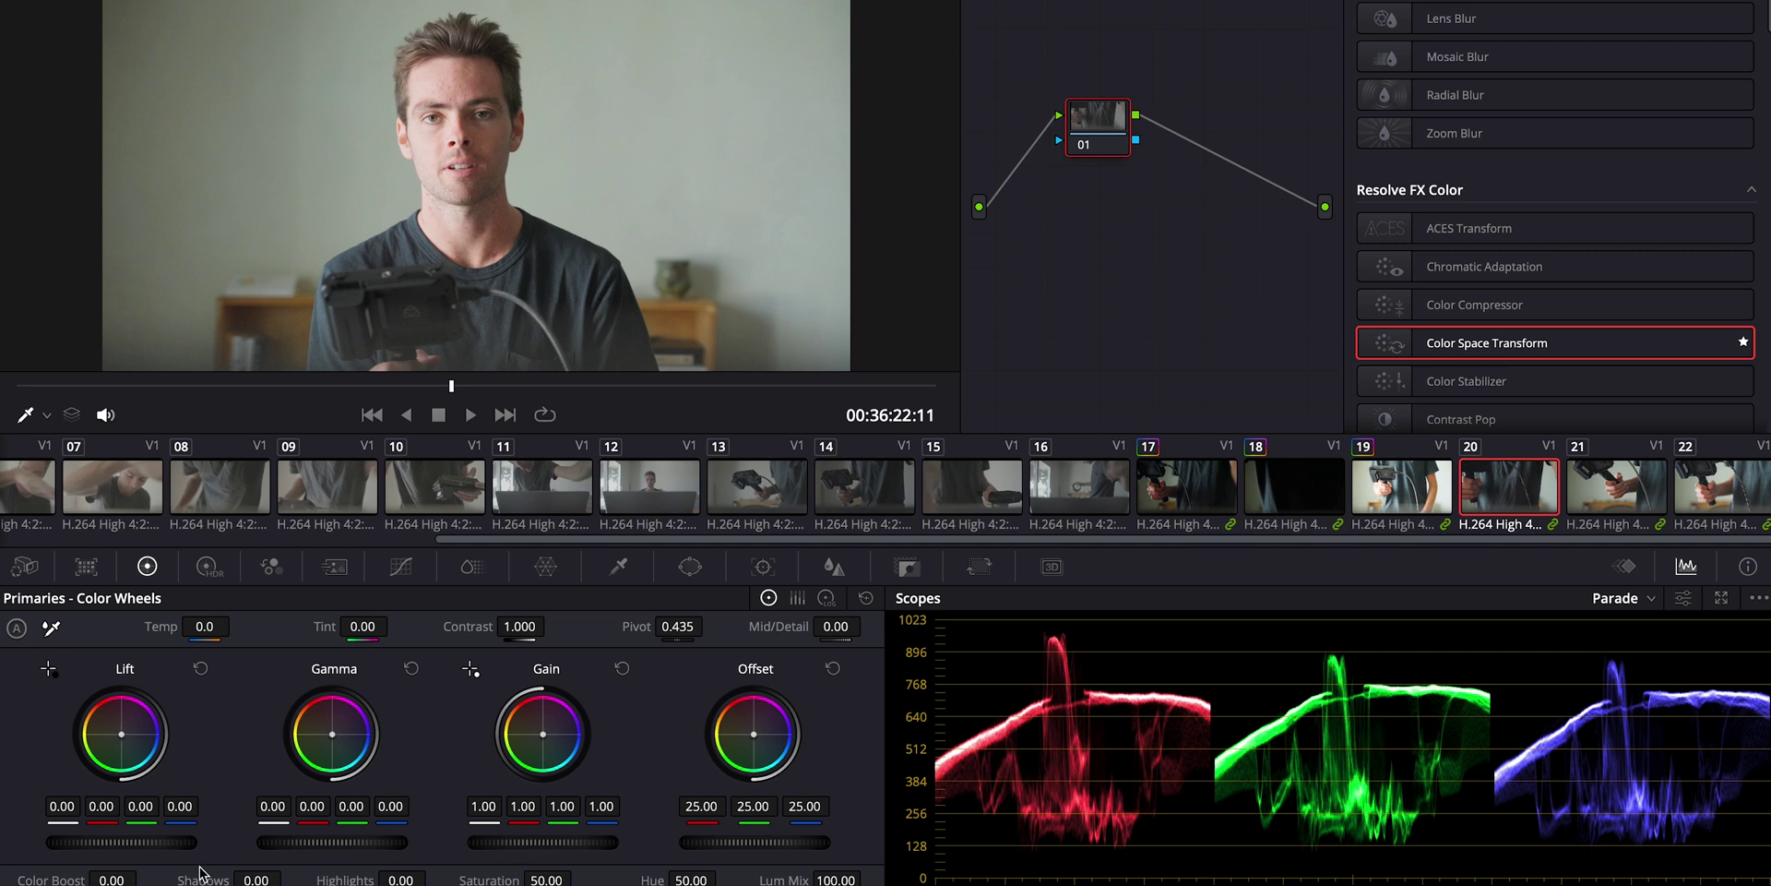
{"action": "left_click_drag", "start_coordinate": [174, 842], "coordinate": [142, 842]}
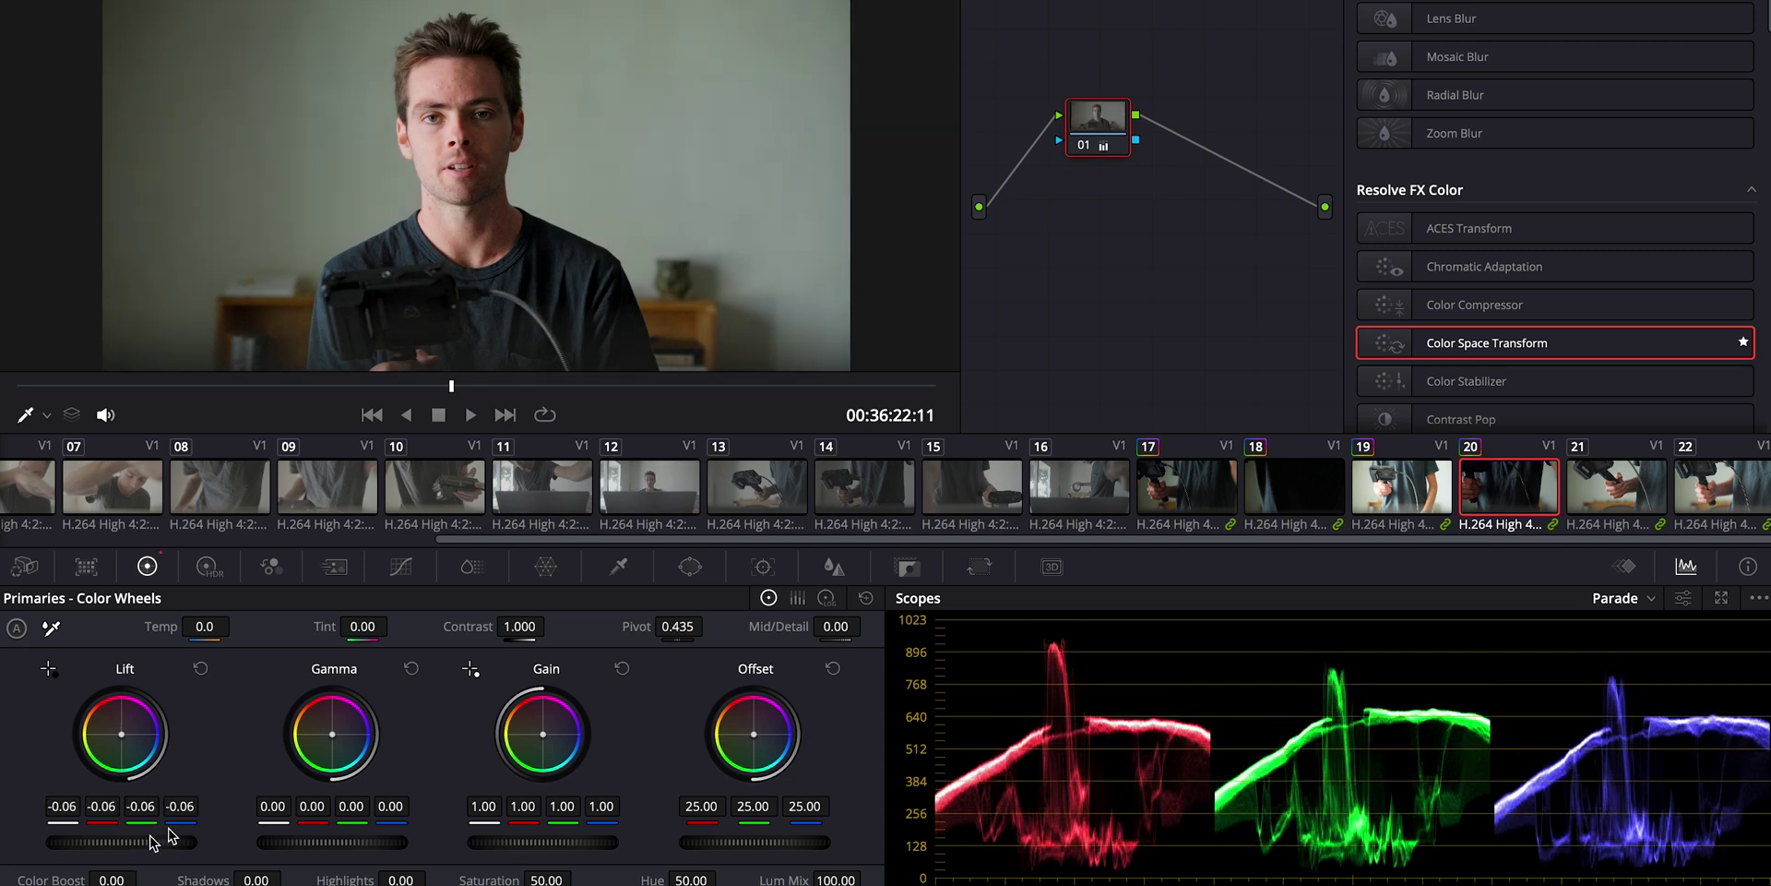
{"action": "key", "text": "alt+s"}
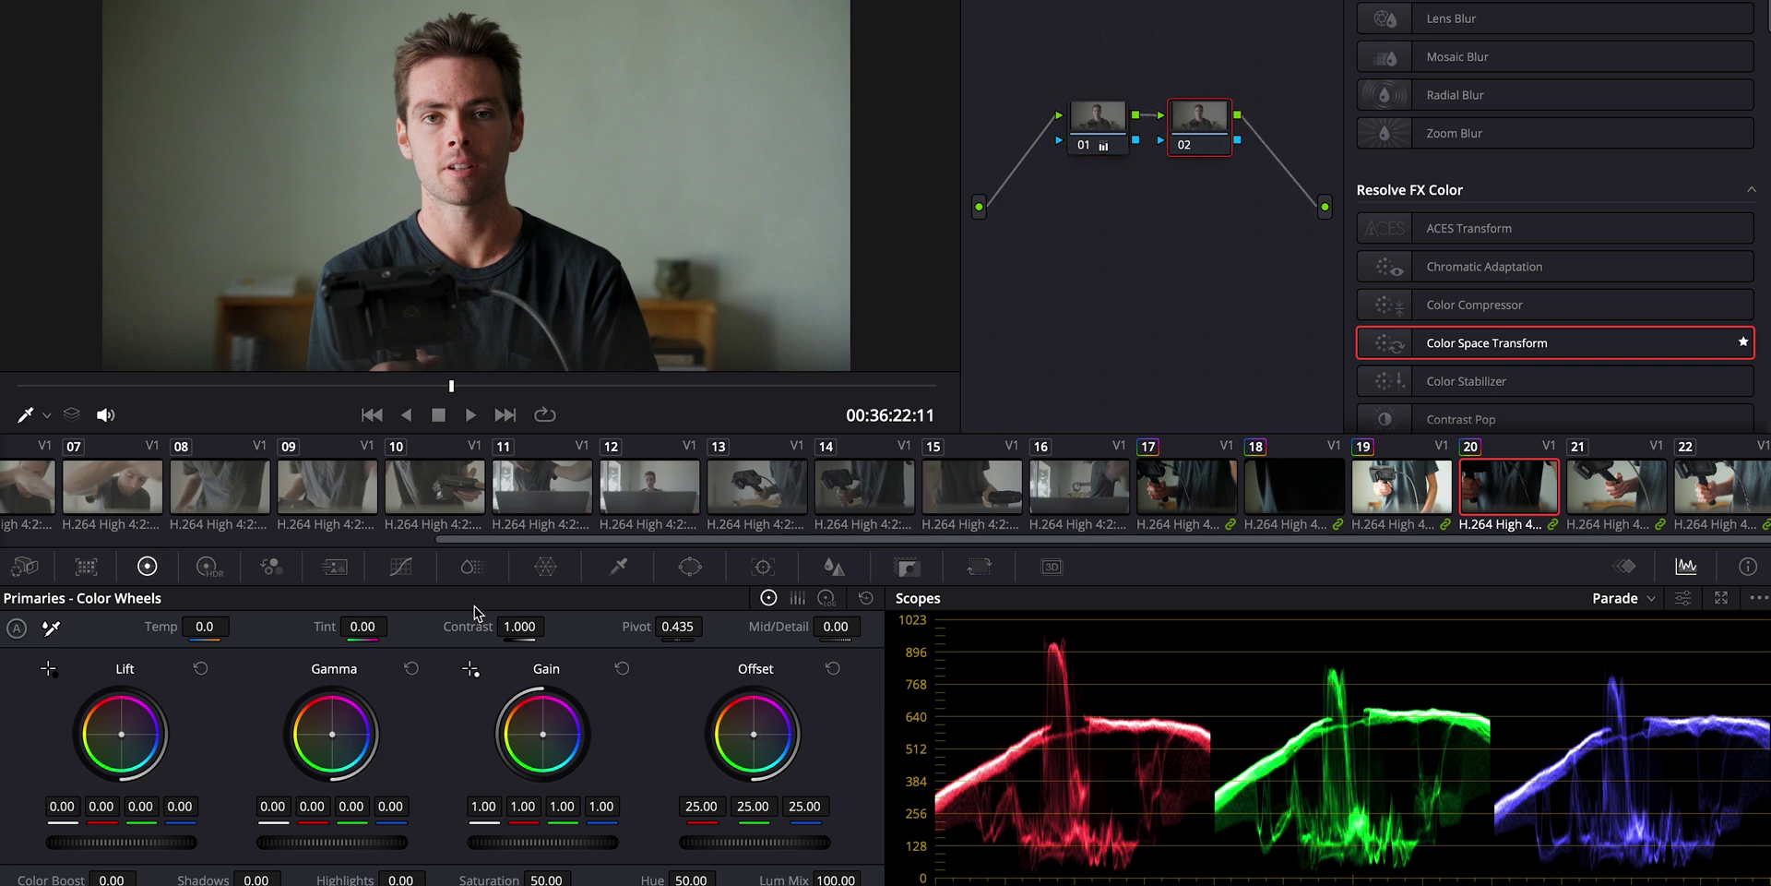
{"action": "left_click_drag", "start_coordinate": [499, 620], "coordinate": [552, 624]}
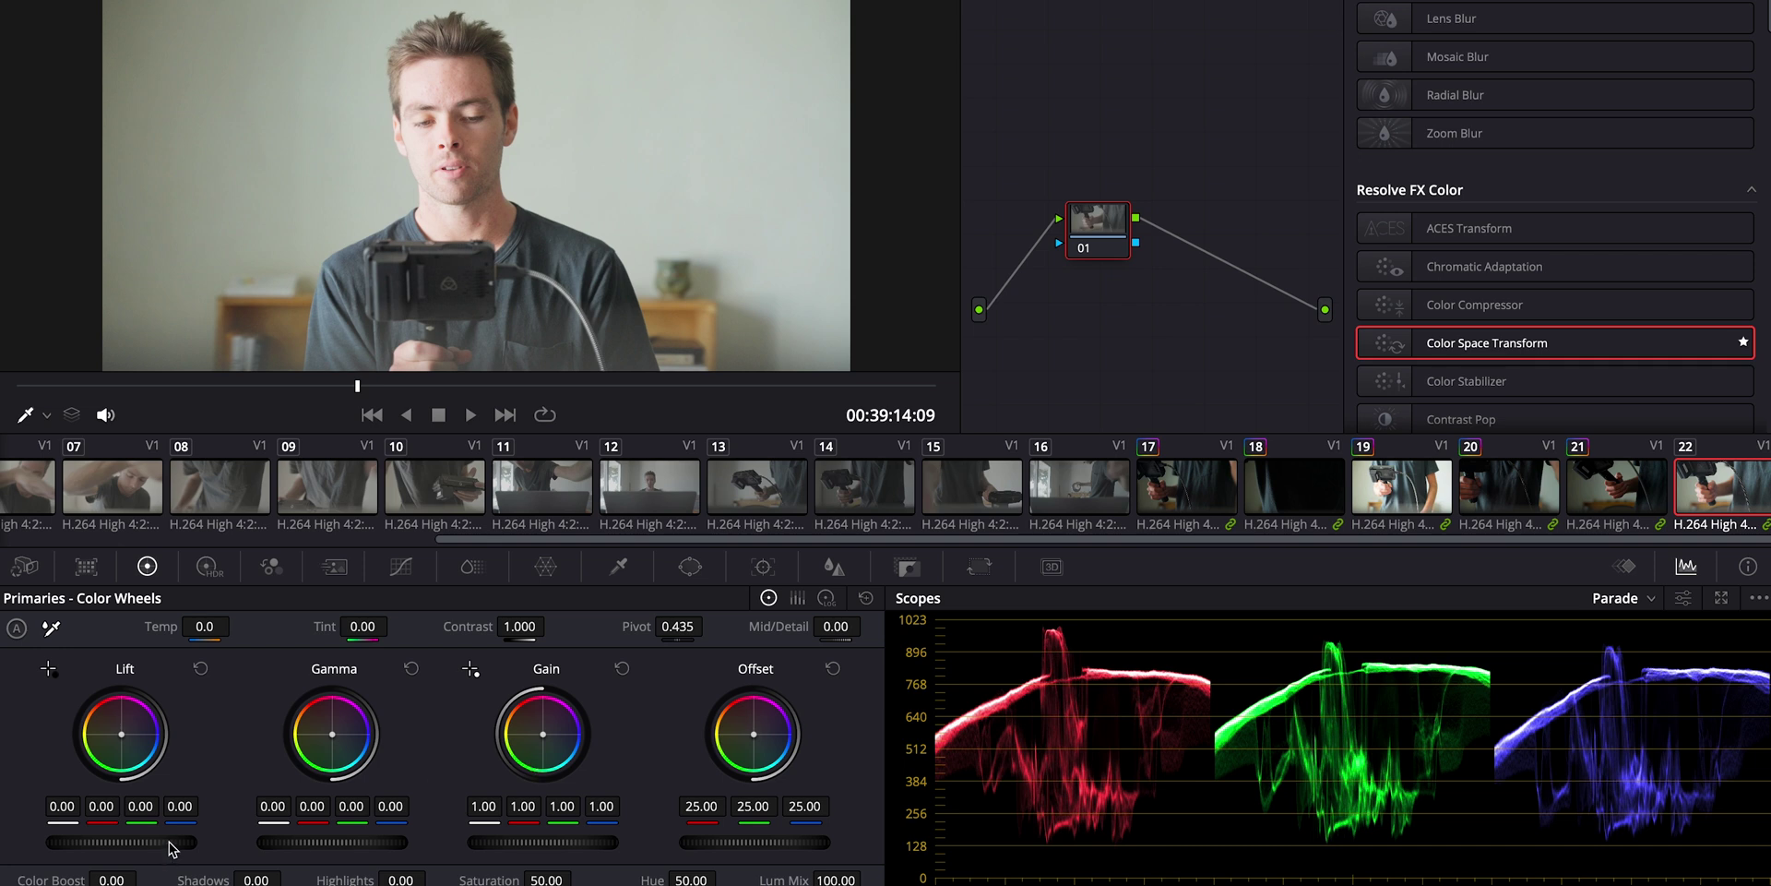
Step: On clip 22, lower the Lift to -0.09 and the Gain to 0.95 with the primary color wheels
{"action": "left_click_drag", "start_coordinate": [177, 847], "coordinate": [144, 846]}
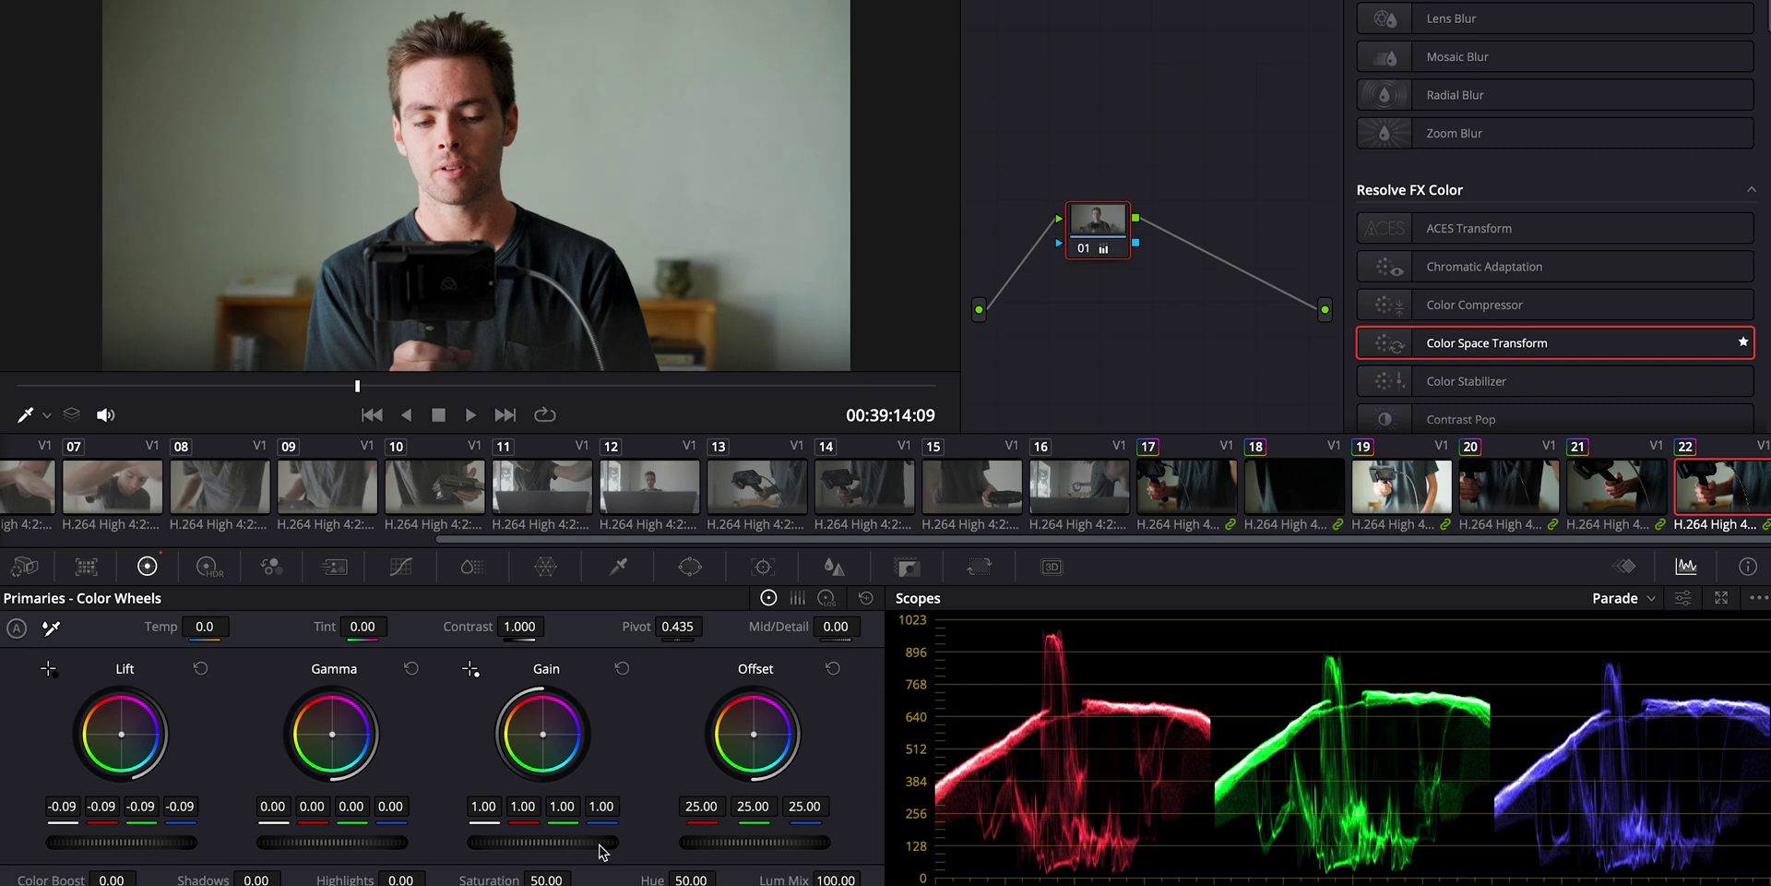
{"action": "left_click_drag", "start_coordinate": [543, 841], "coordinate": [526, 842]}
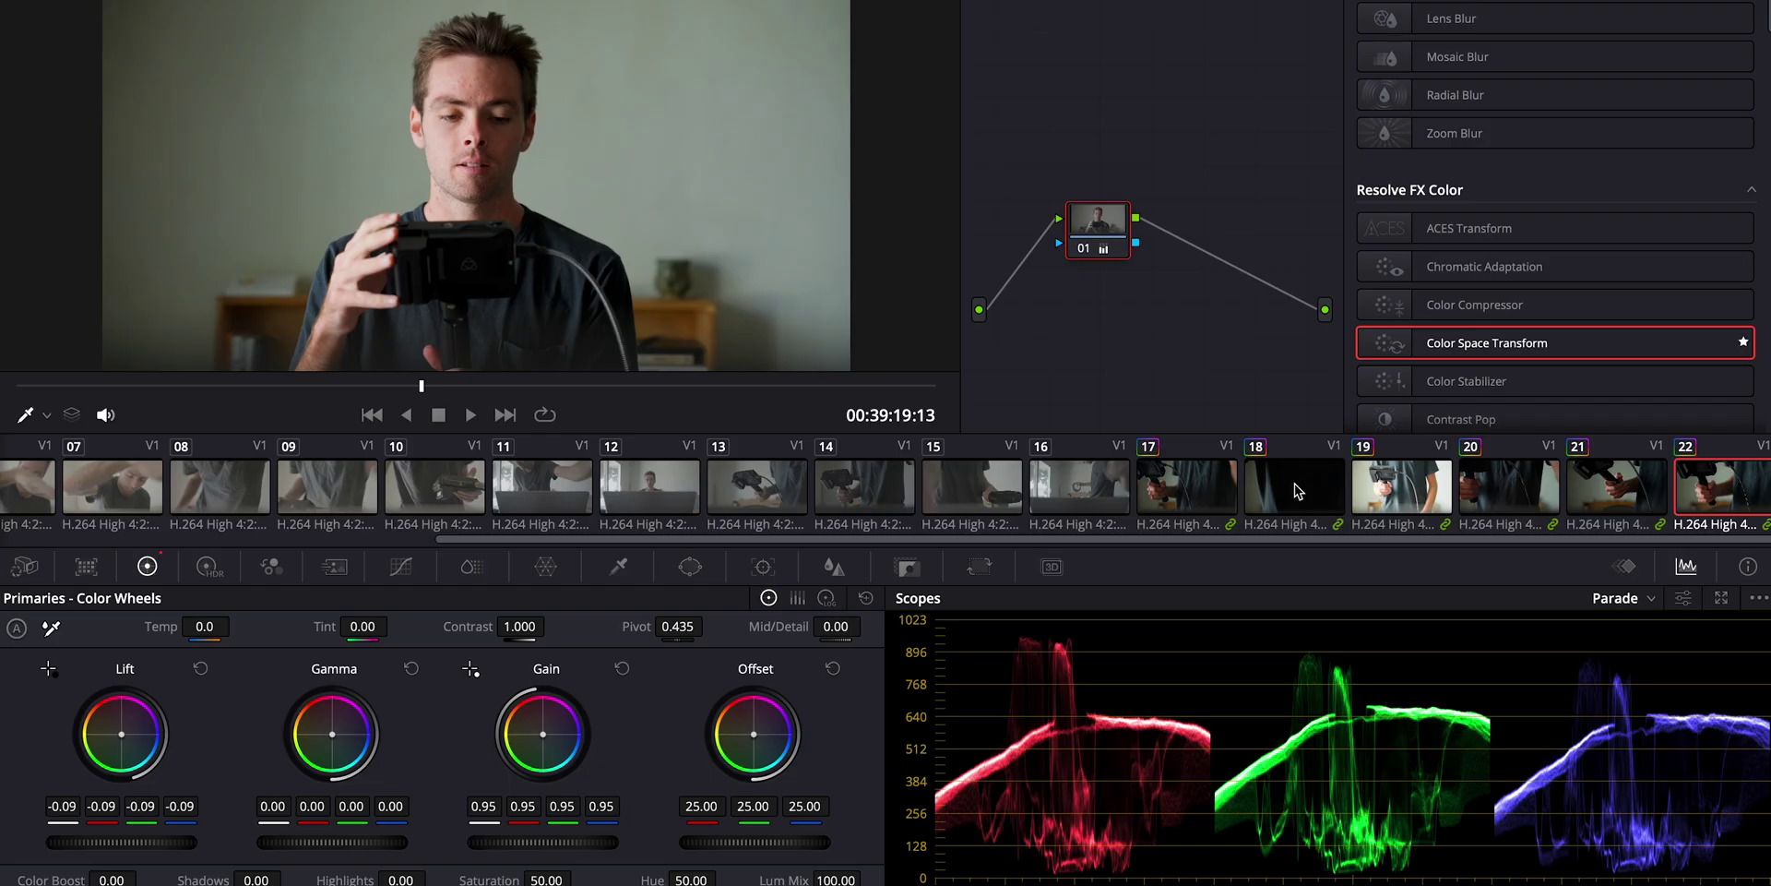
Step: Select clip 18 and scrub through the footage to review how the graded clips match
{"action": "left_click", "coordinate": [1297, 491]}
{"action": "left_click_drag", "start_coordinate": [578, 388], "coordinate": [633, 384]}
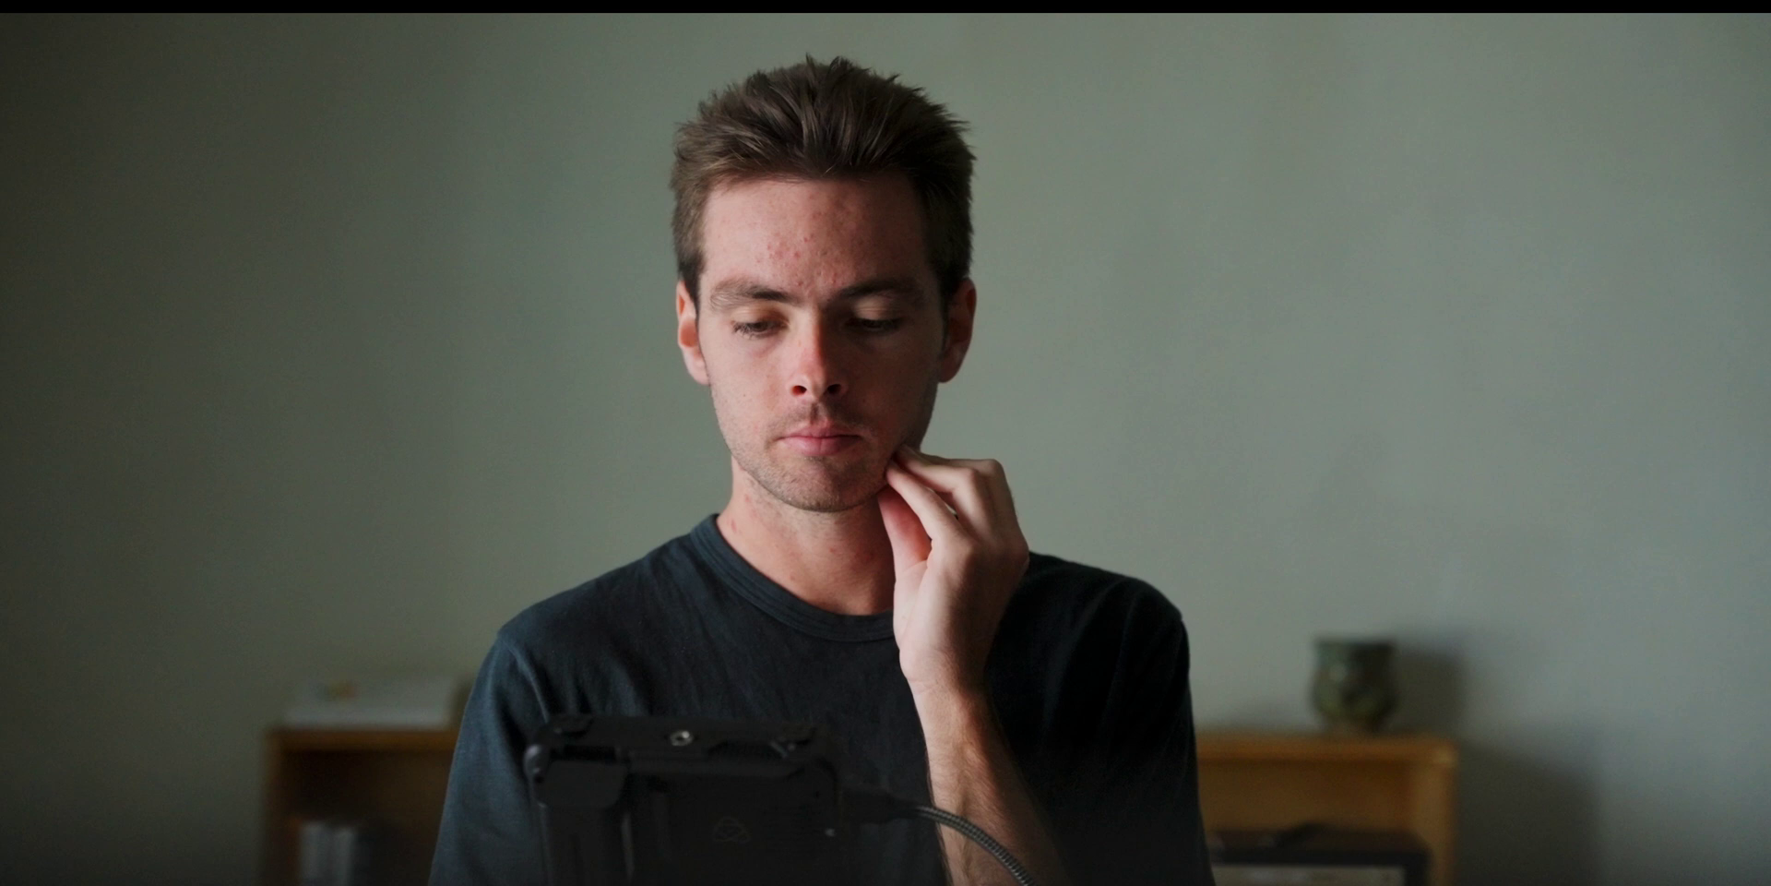